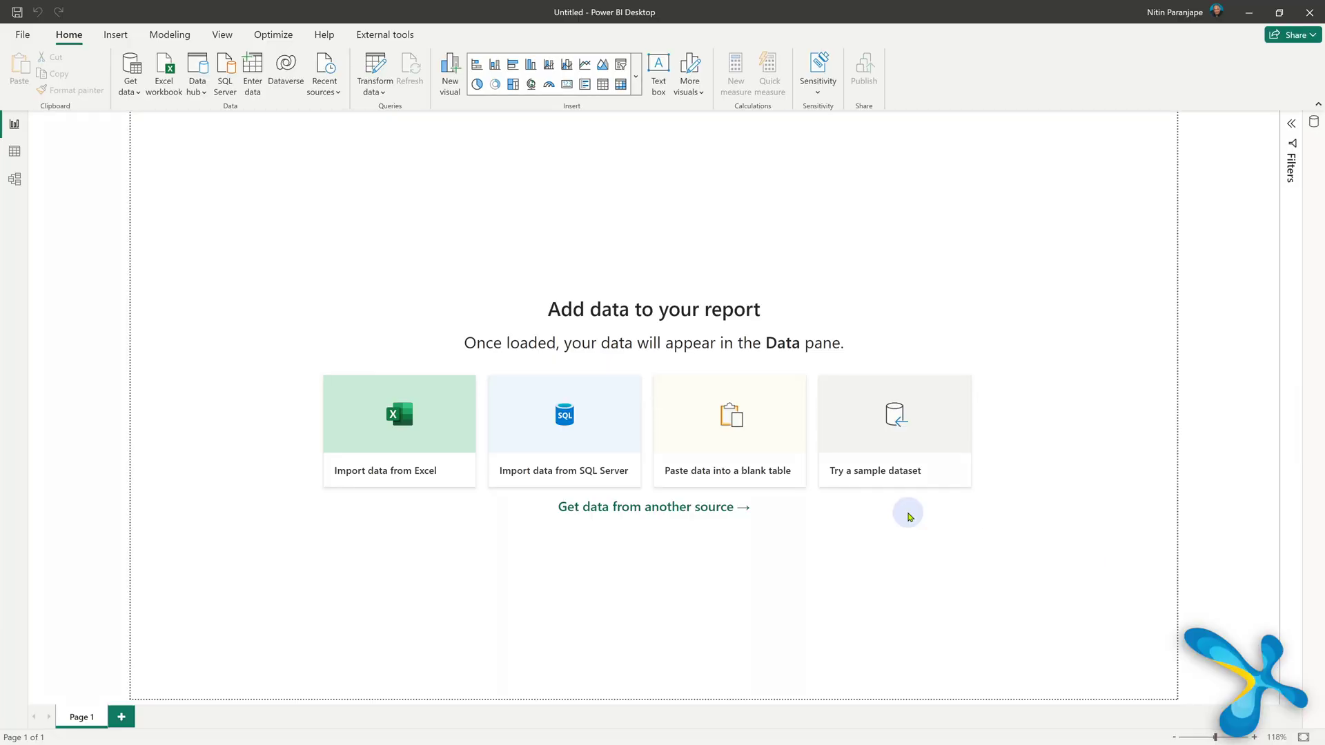
- Browse the help and community resources on the Help ribbon
{"action": "left_click", "coordinate": [324, 36]}
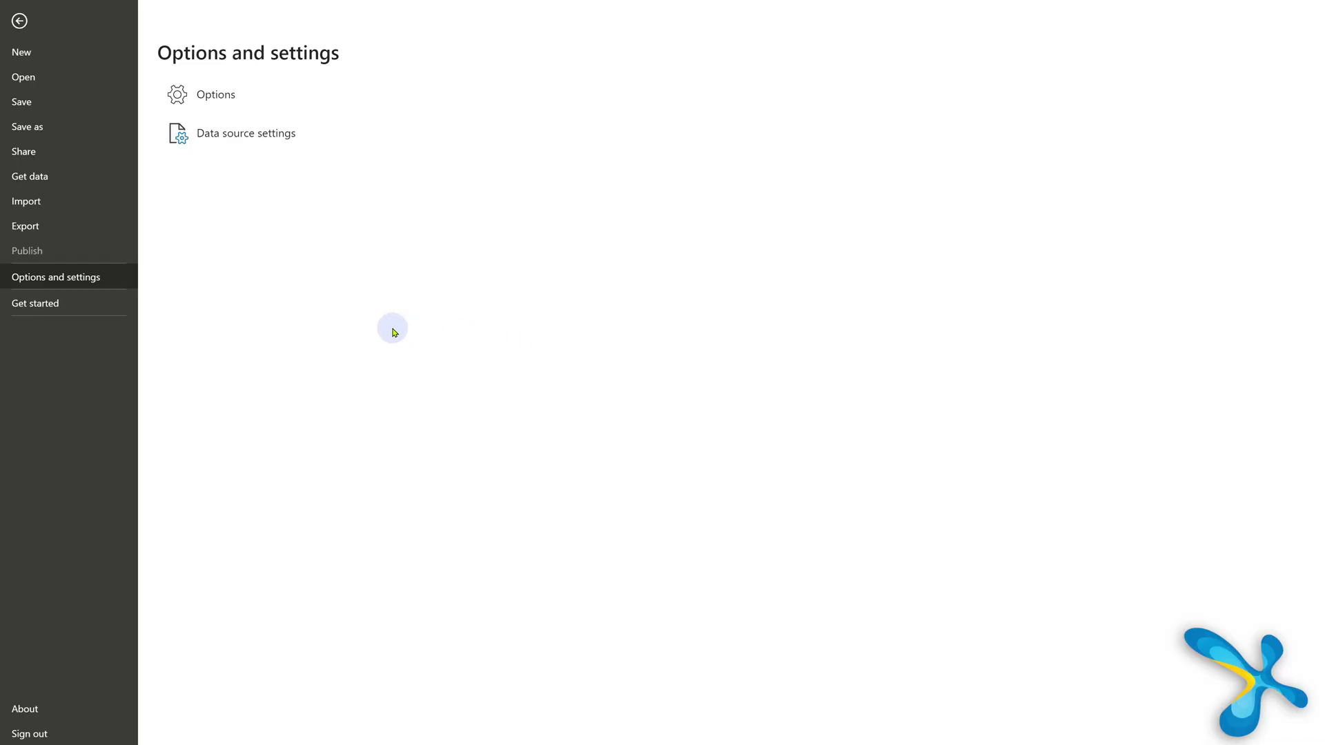
- Open Power BI Options and view the list of Preview features
{"action": "left_click", "coordinate": [219, 94]}
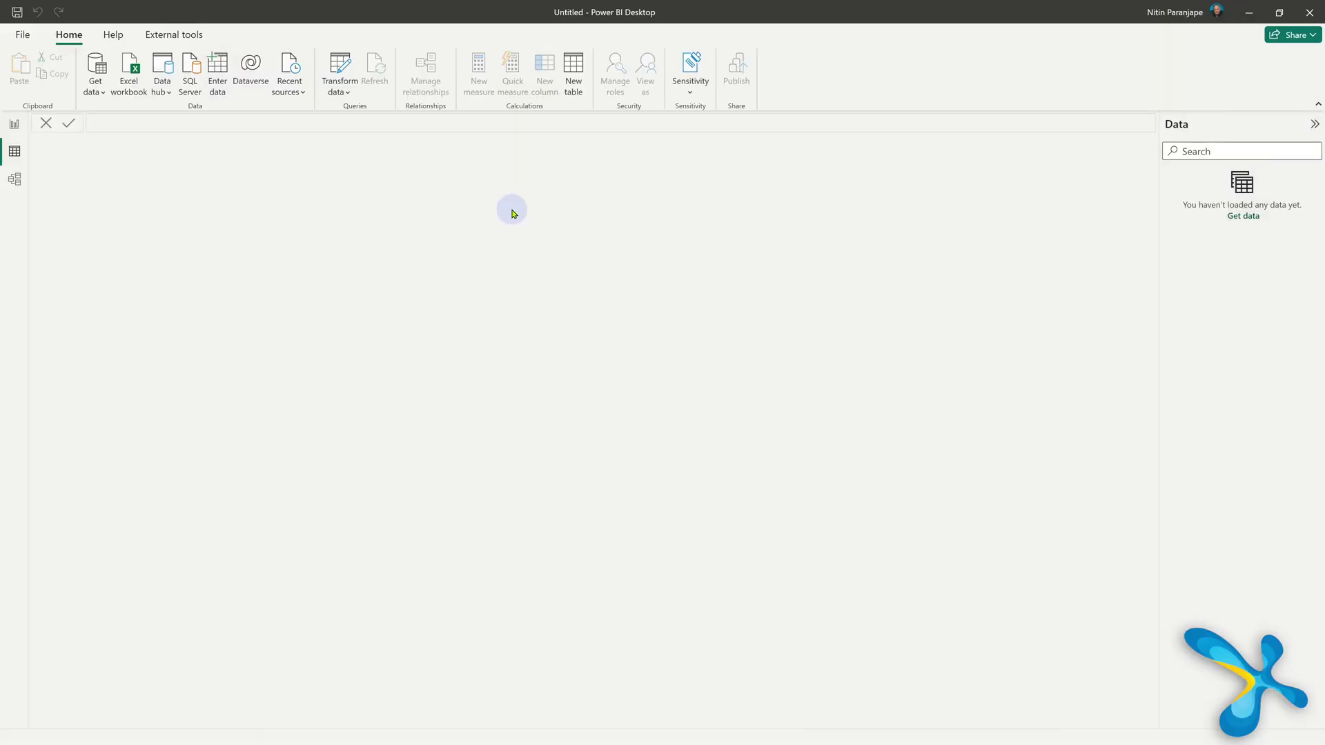
{"action": "left_click", "coordinate": [399, 377]}
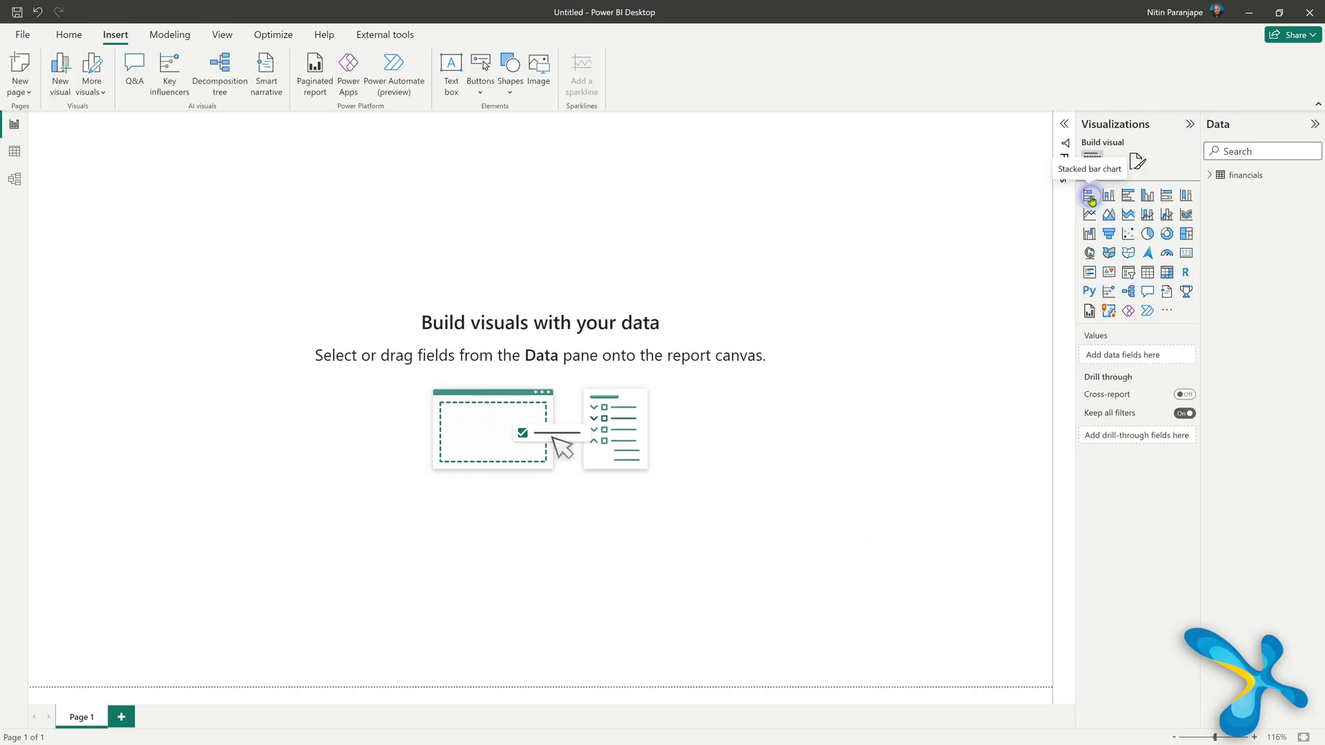
- Add a stacked bar chart of Sum of Sales by Product and switch to formatting it
{"action": "left_click", "coordinate": [1090, 197]}
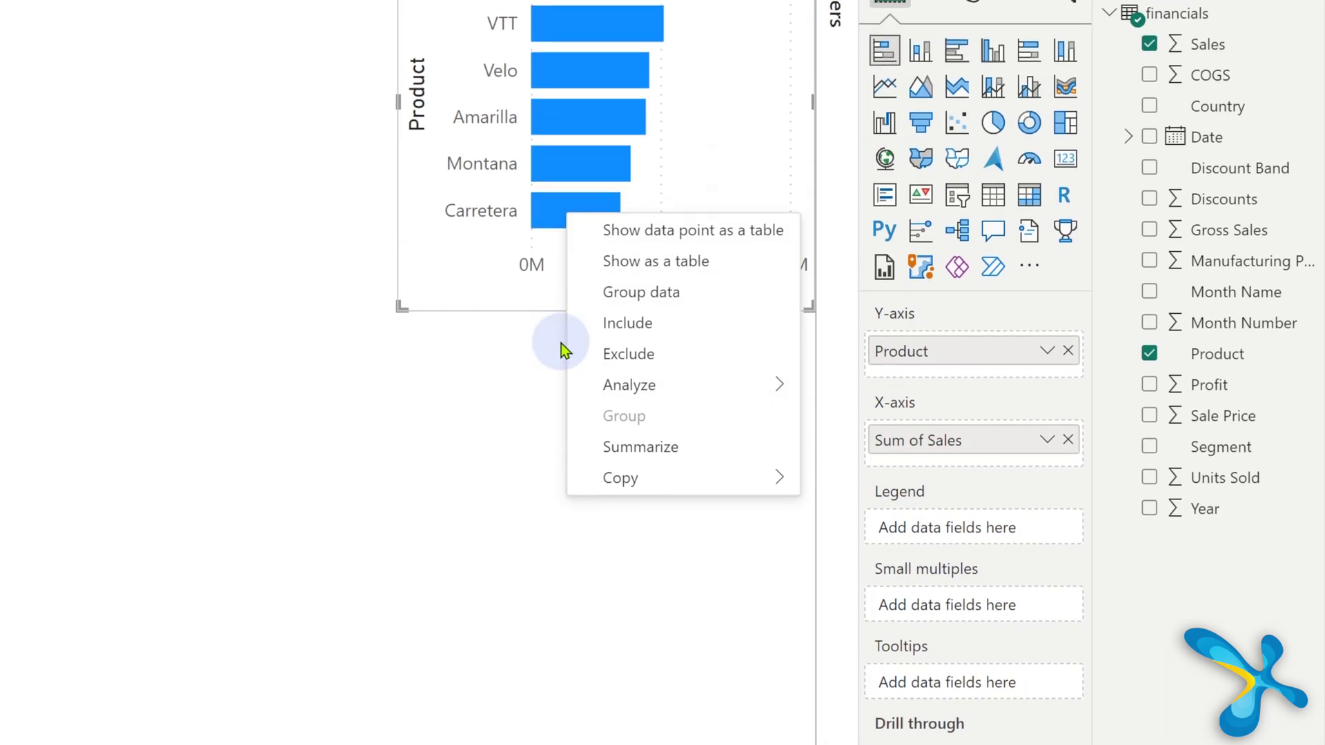
{"action": "left_click", "coordinate": [739, 255]}
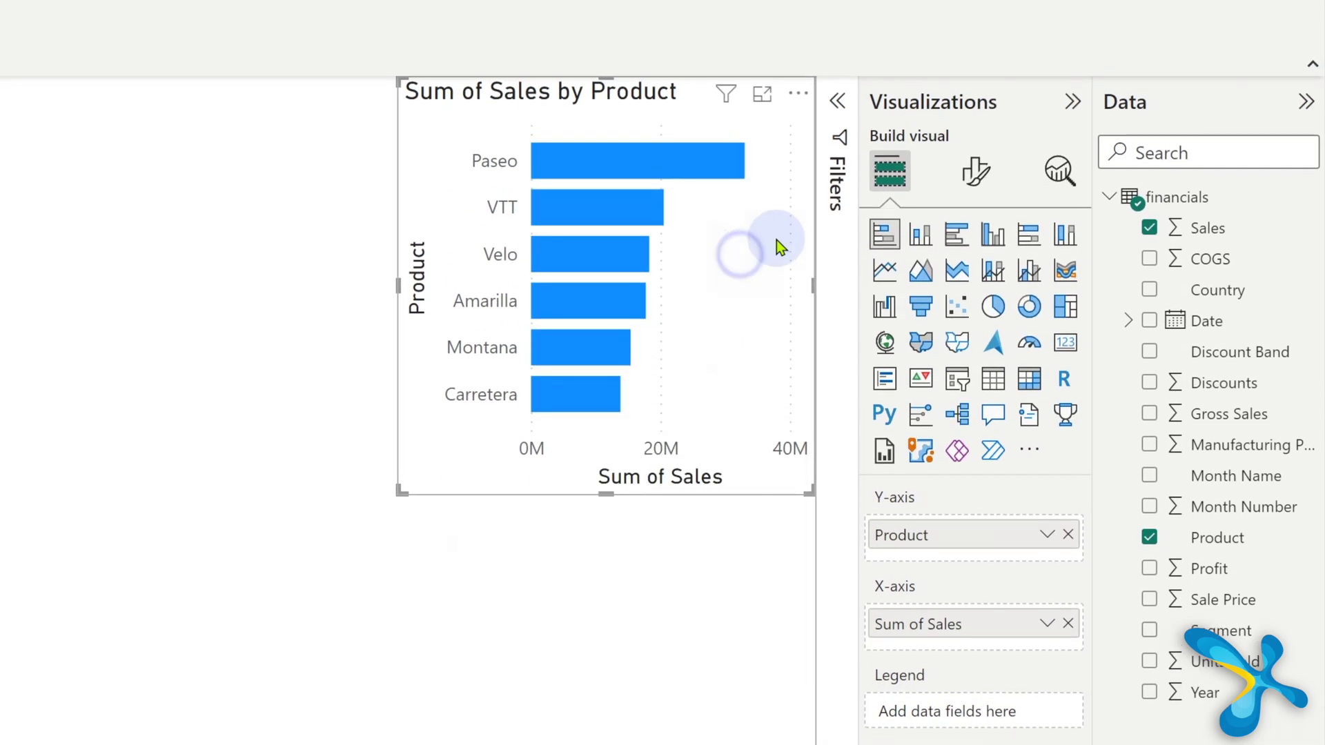
{"action": "left_click", "coordinate": [975, 172]}
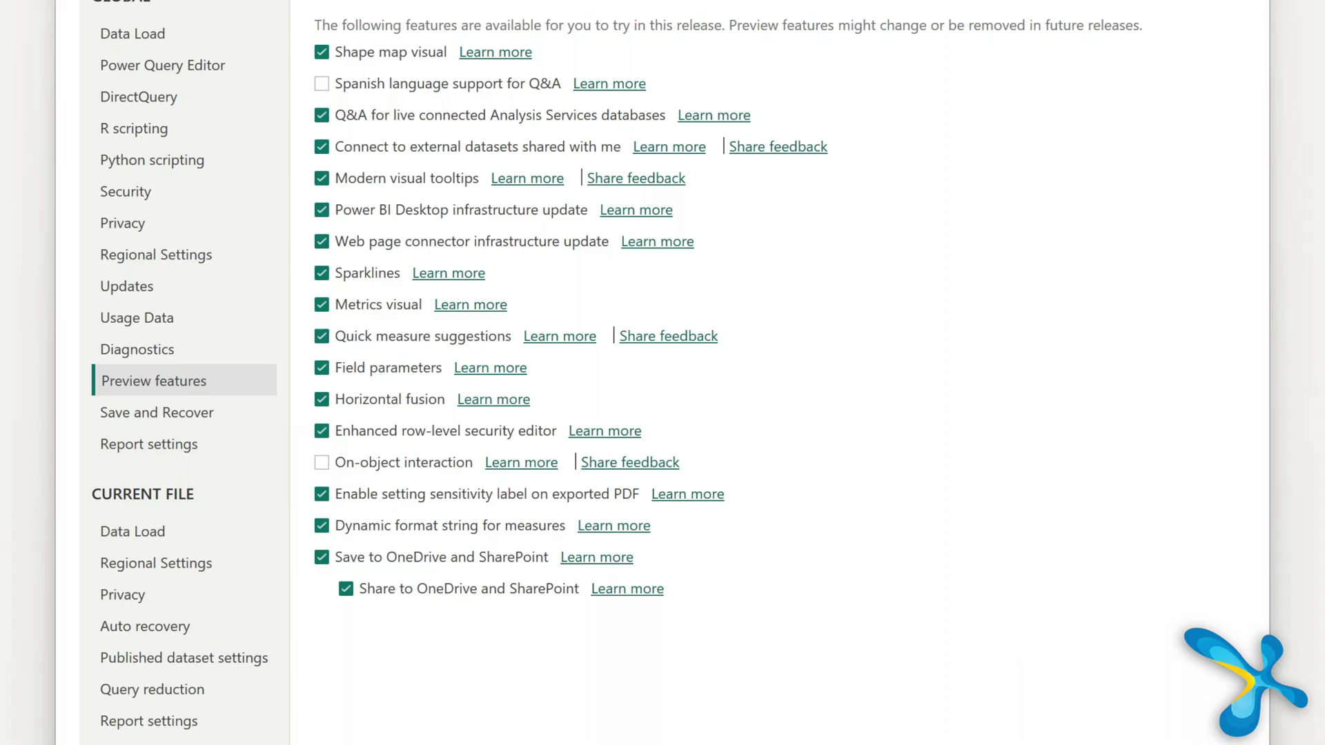
- Enable the On-object interaction preview feature
{"action": "left_click", "coordinate": [322, 463]}
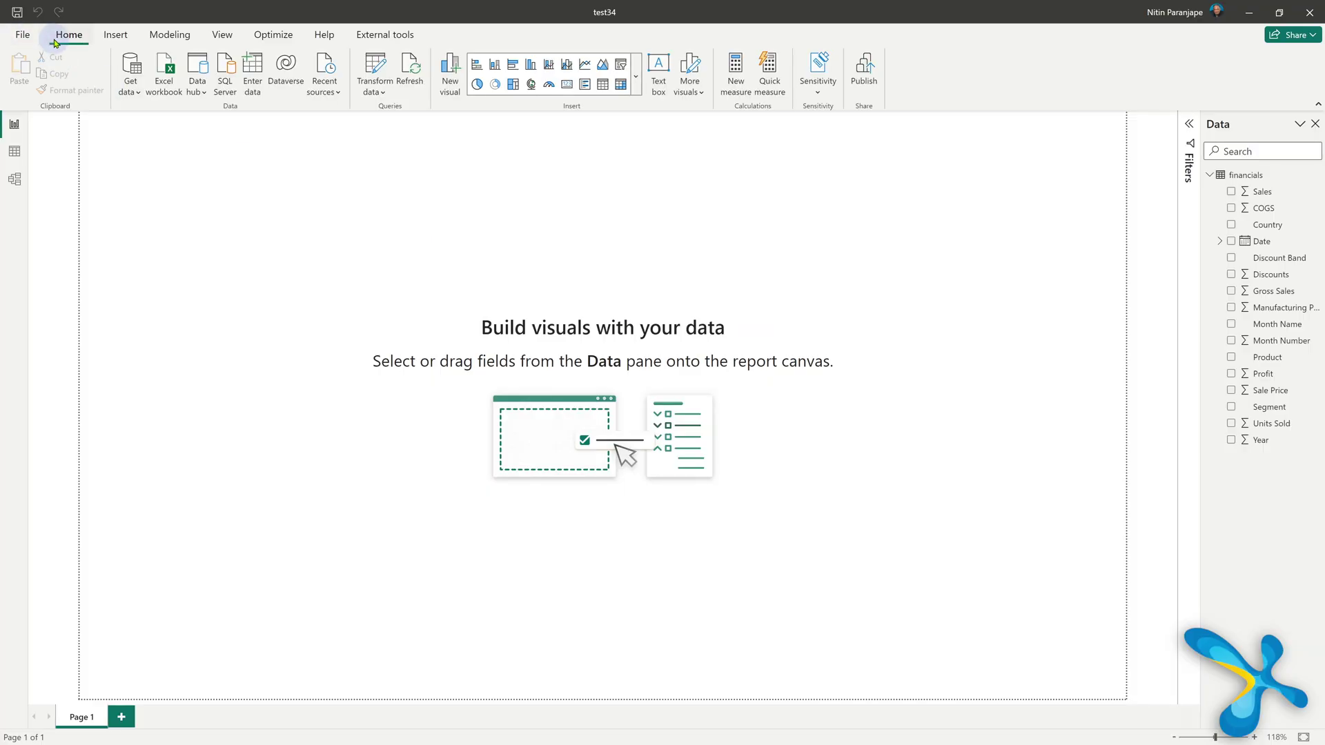
- Build a stacked bar chart with Product on the Y-axis and Sales on the X-axis, then open its formatting
{"action": "left_click", "coordinate": [638, 93]}
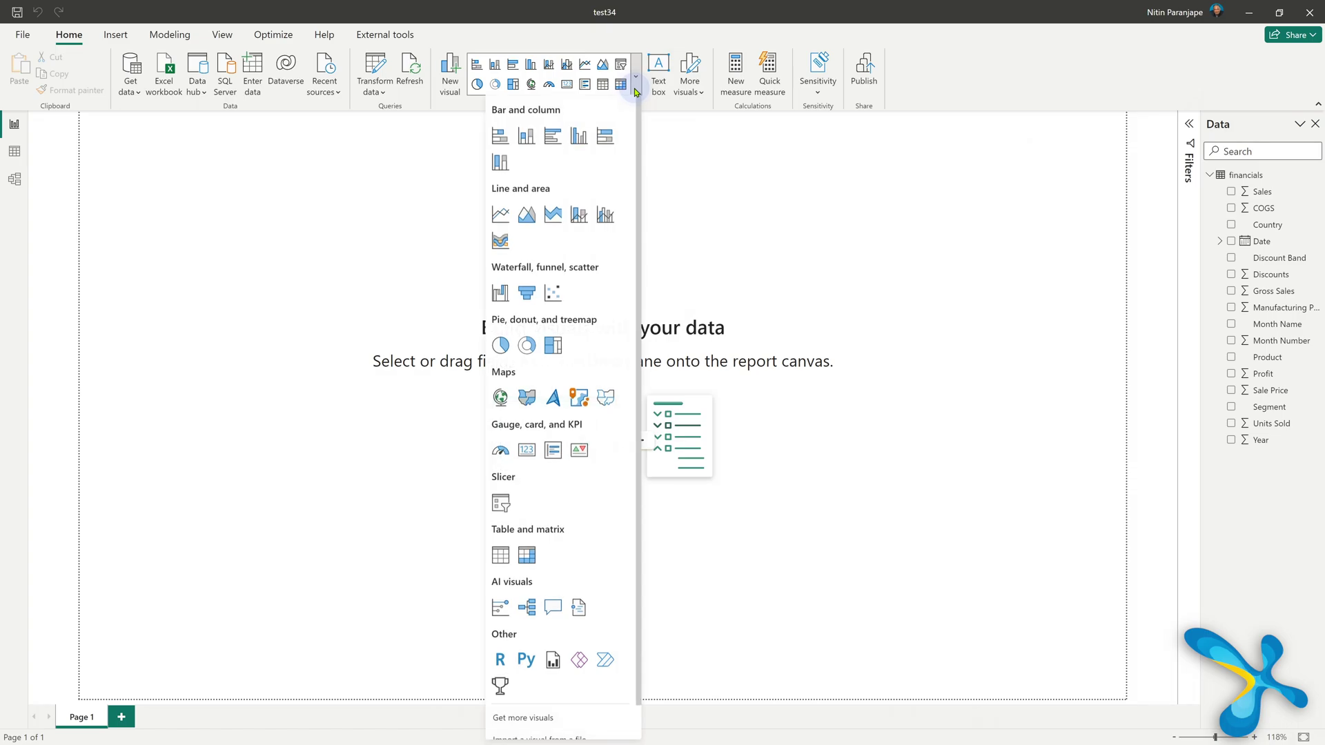
{"action": "left_click", "coordinate": [501, 137]}
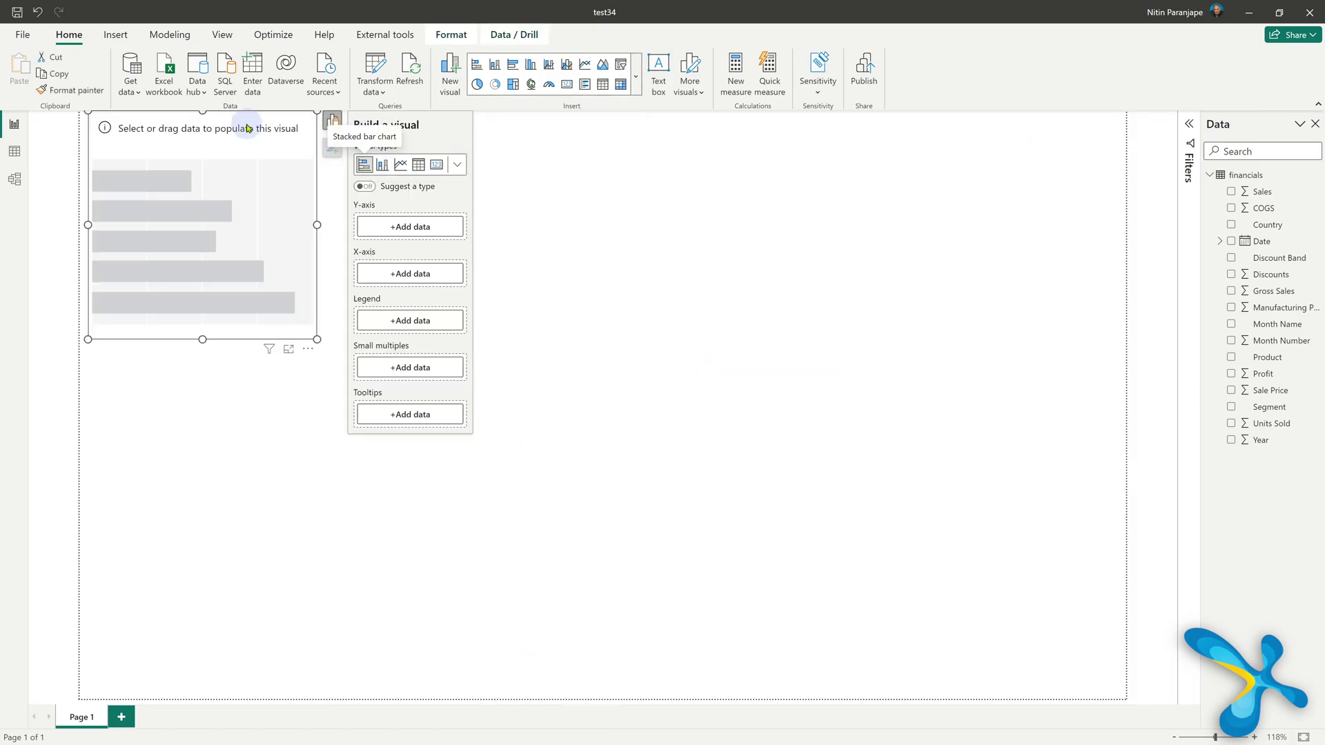
{"action": "left_click", "coordinate": [1230, 356]}
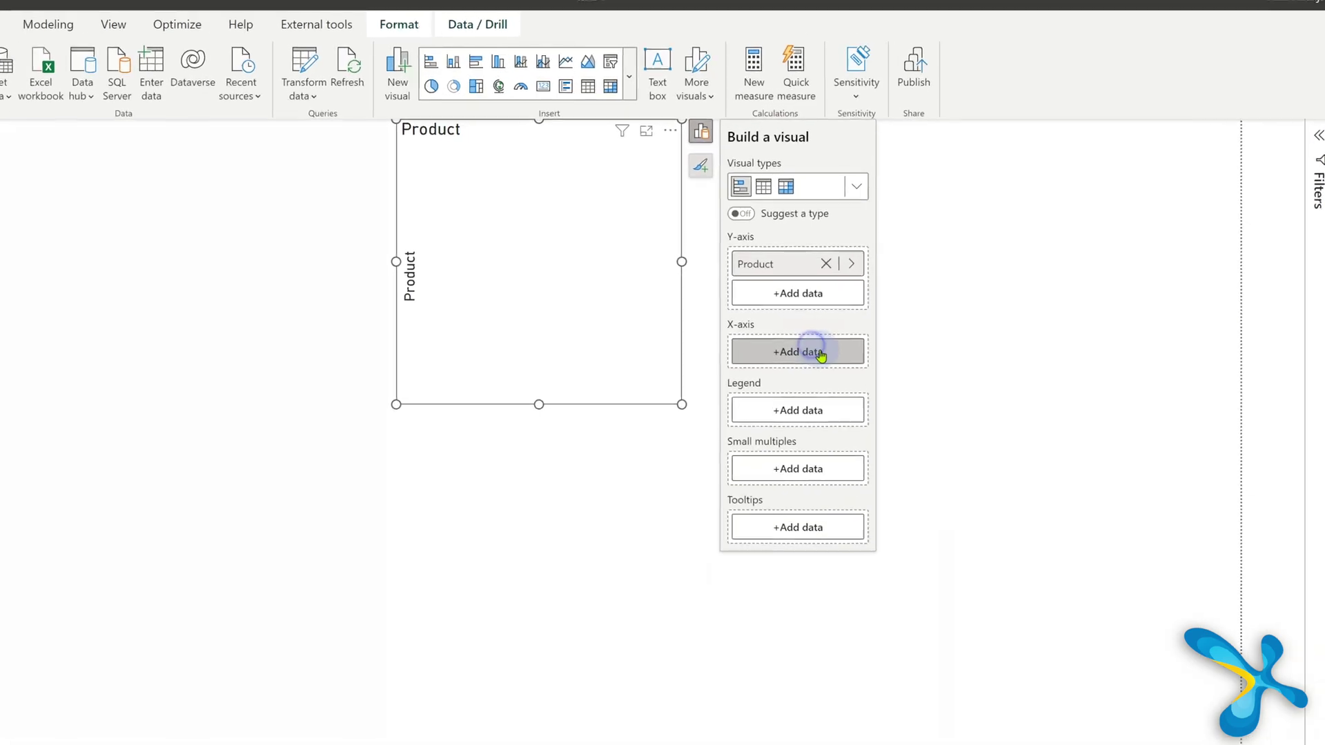
{"action": "left_click", "coordinate": [869, 409]}
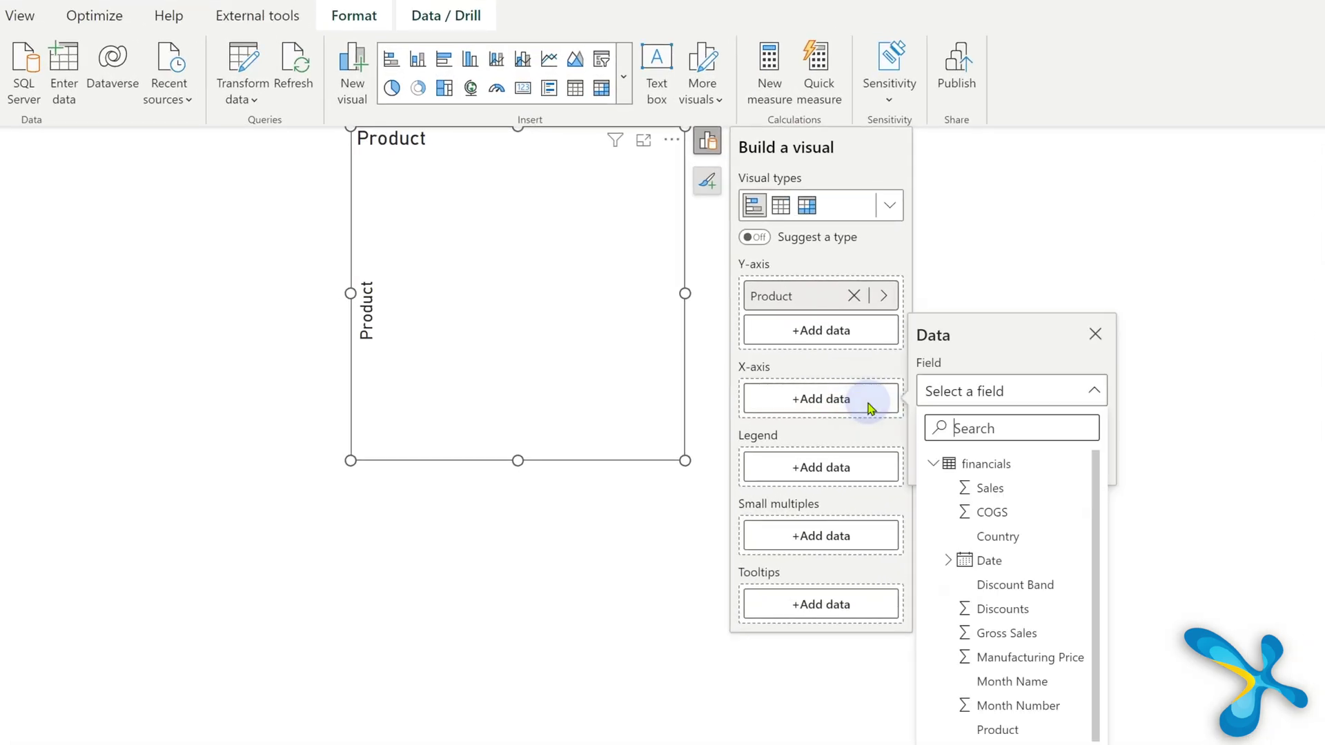
{"action": "left_click", "coordinate": [970, 489]}
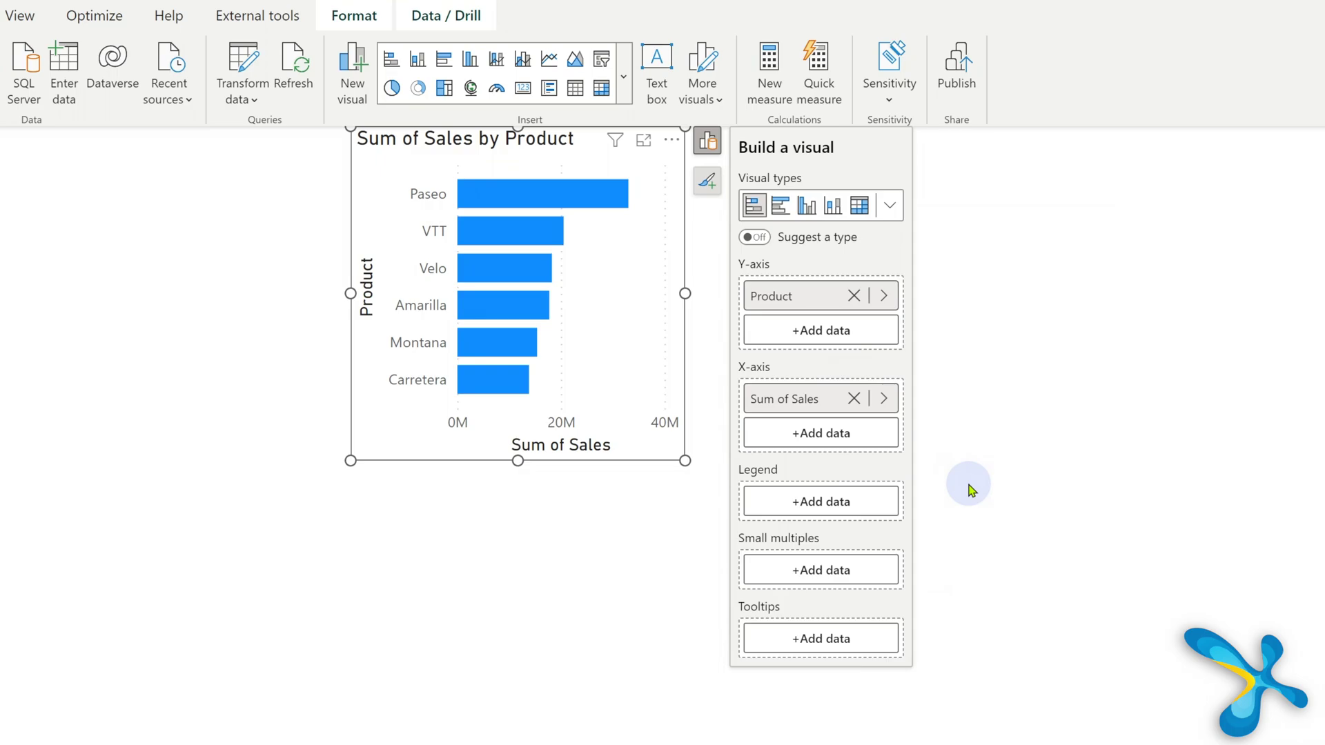
{"action": "right_click", "coordinate": [488, 391]}
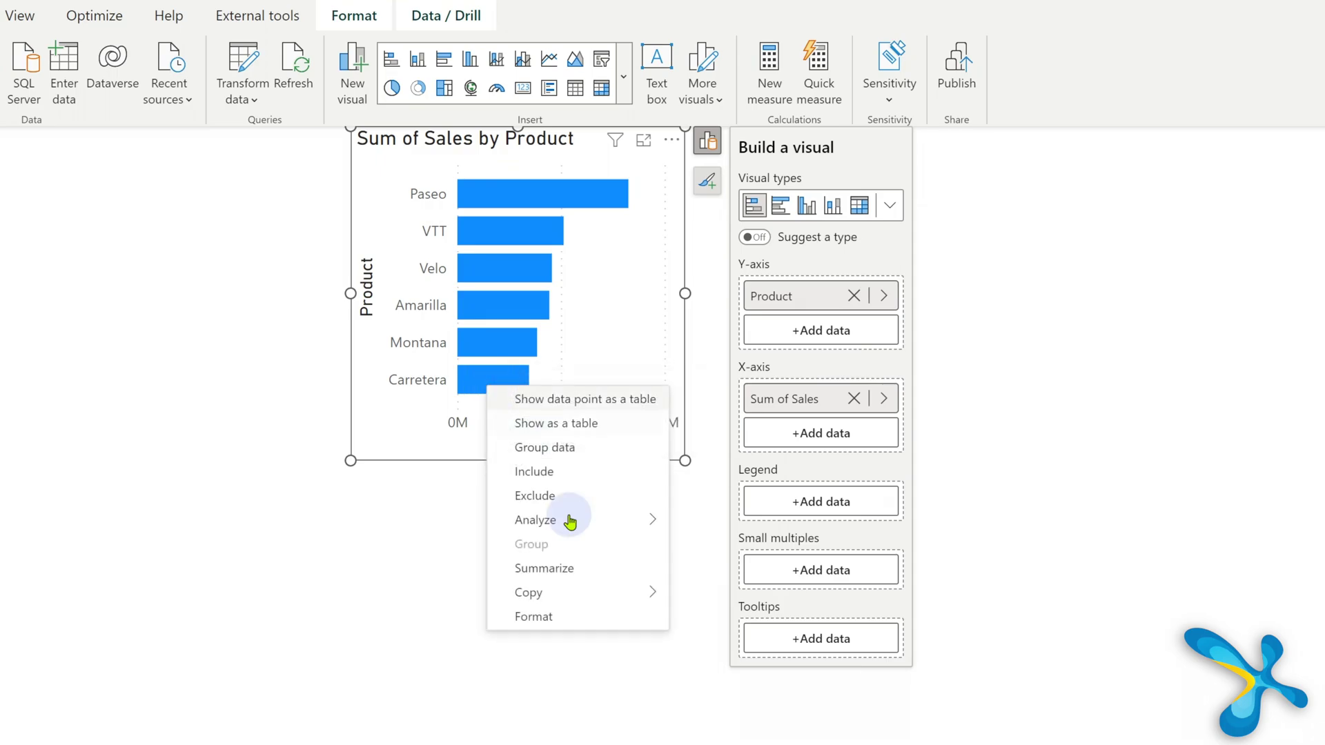
{"action": "left_click", "coordinate": [566, 614]}
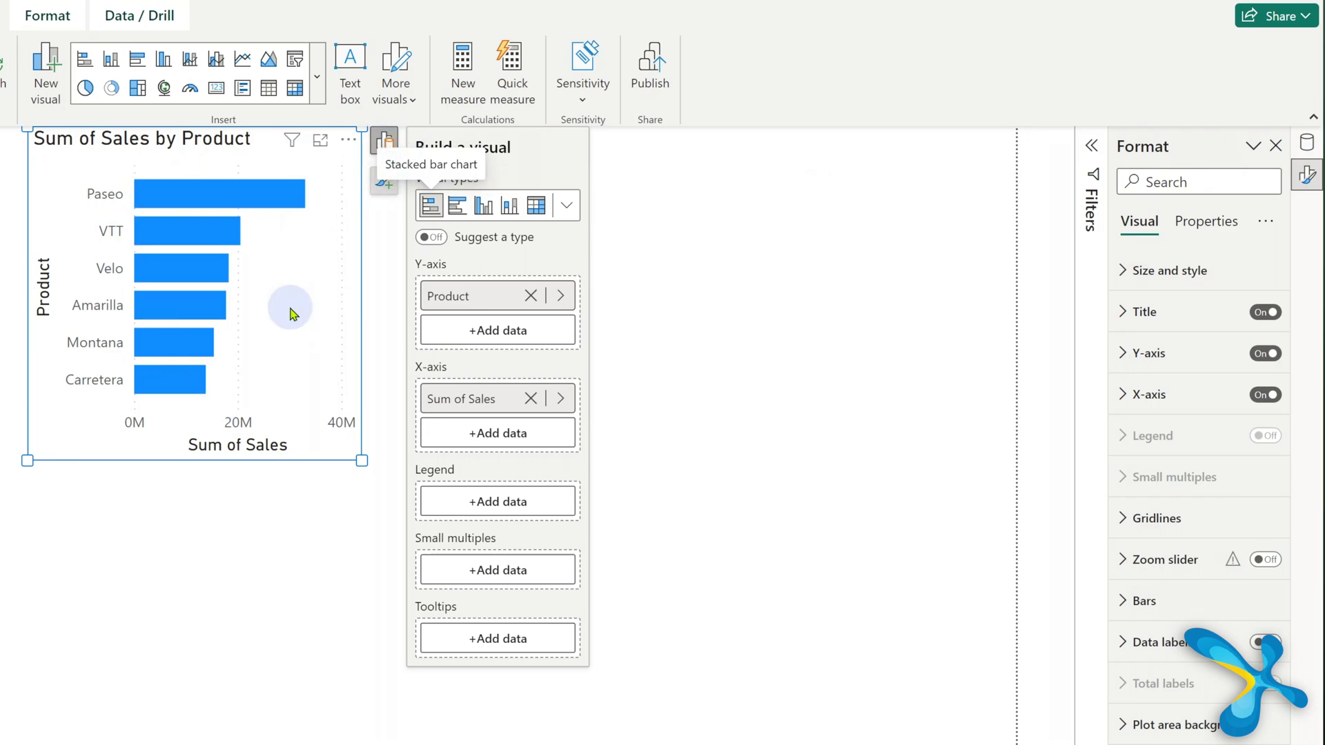
- Bring up quick formatting options for the chart's bars
{"action": "right_click", "coordinate": [178, 389]}
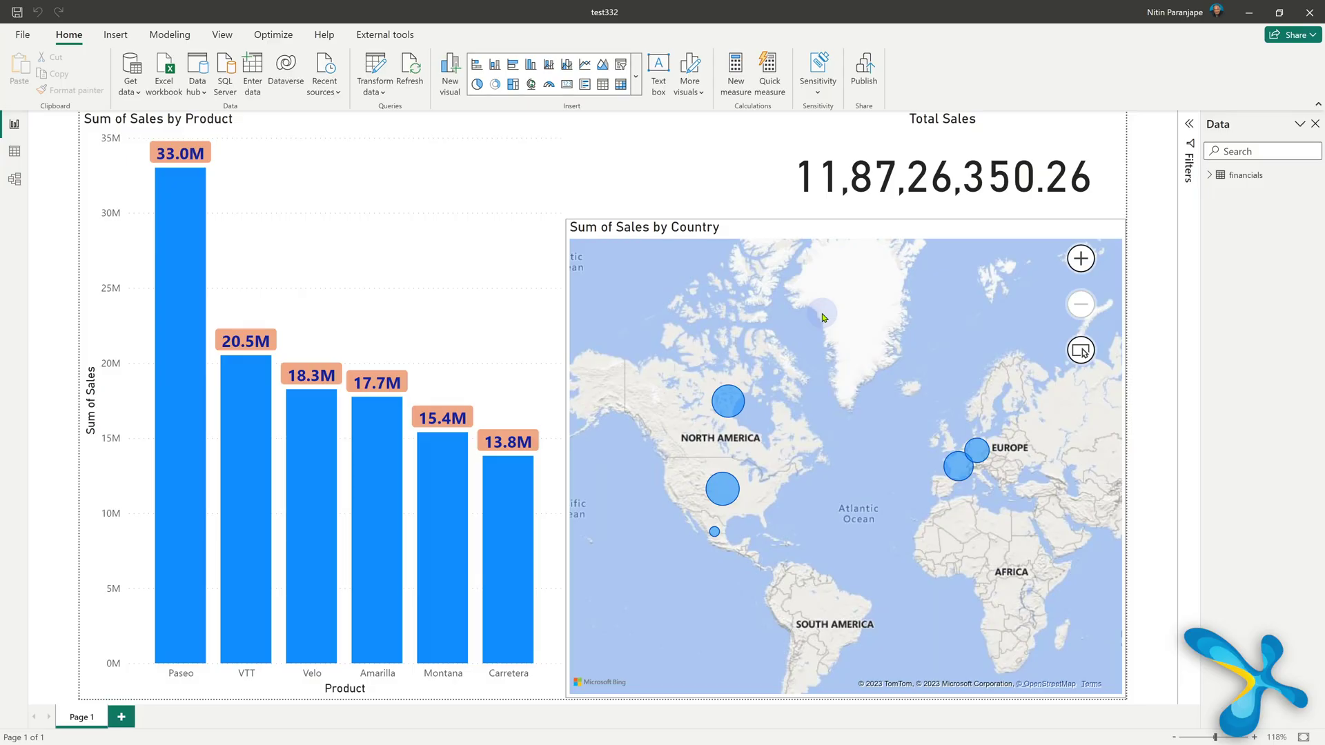
- Try report themes from the View gallery, applying Default and then a teal theme
{"action": "left_click", "coordinate": [656, 204]}
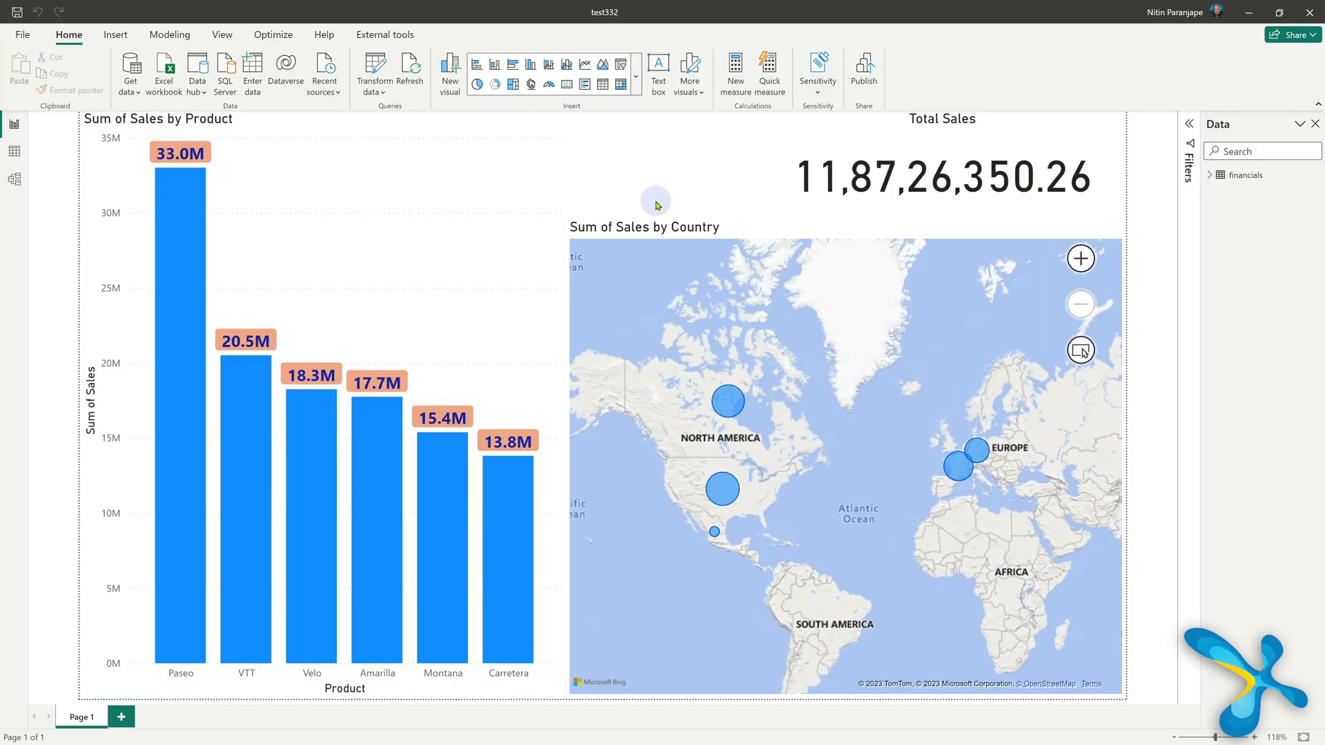
{"action": "left_click", "coordinate": [235, 40]}
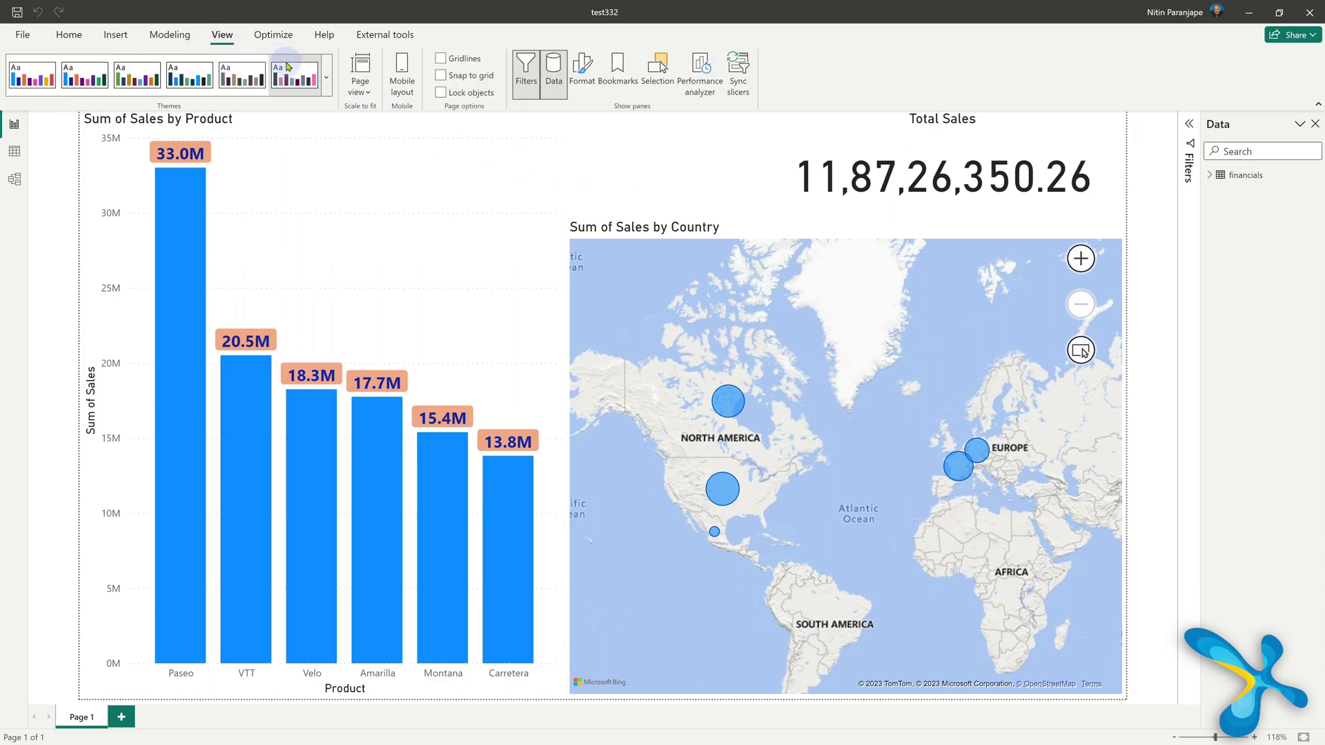
{"action": "left_click", "coordinate": [325, 77]}
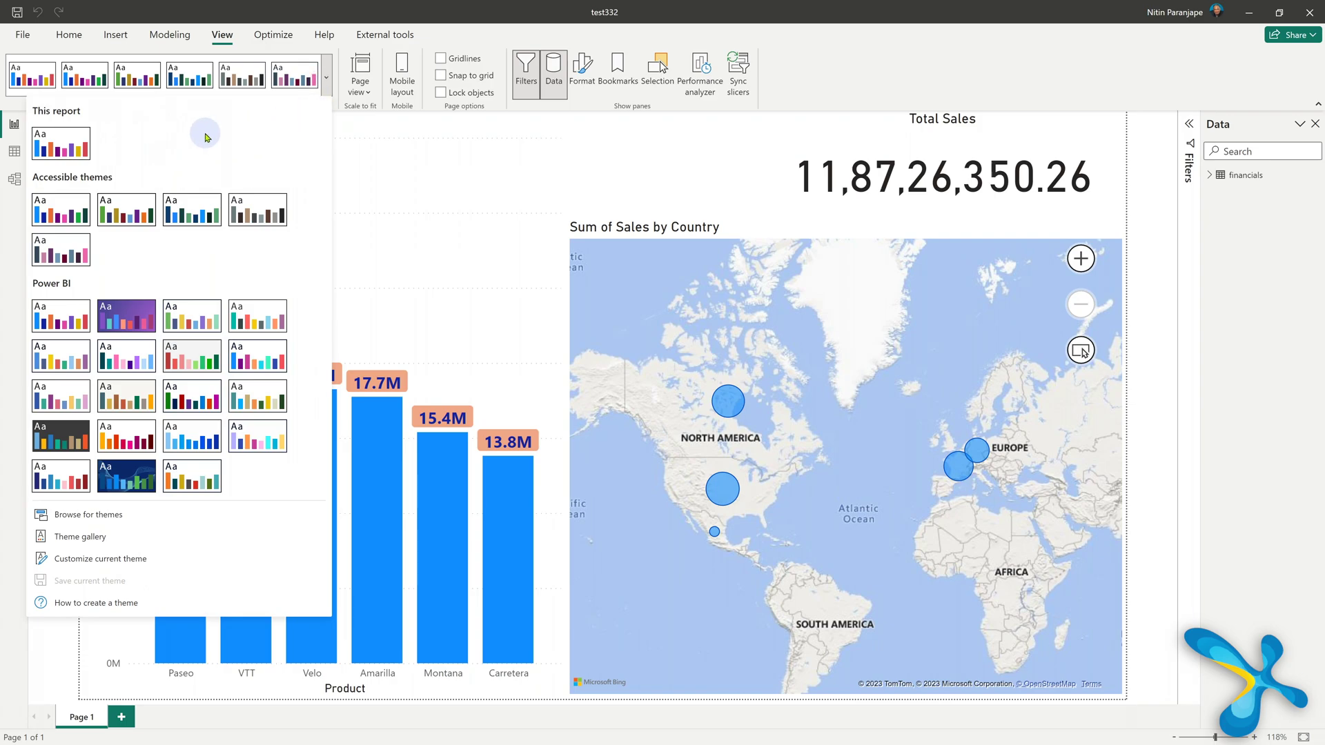
{"action": "left_click", "coordinate": [44, 312]}
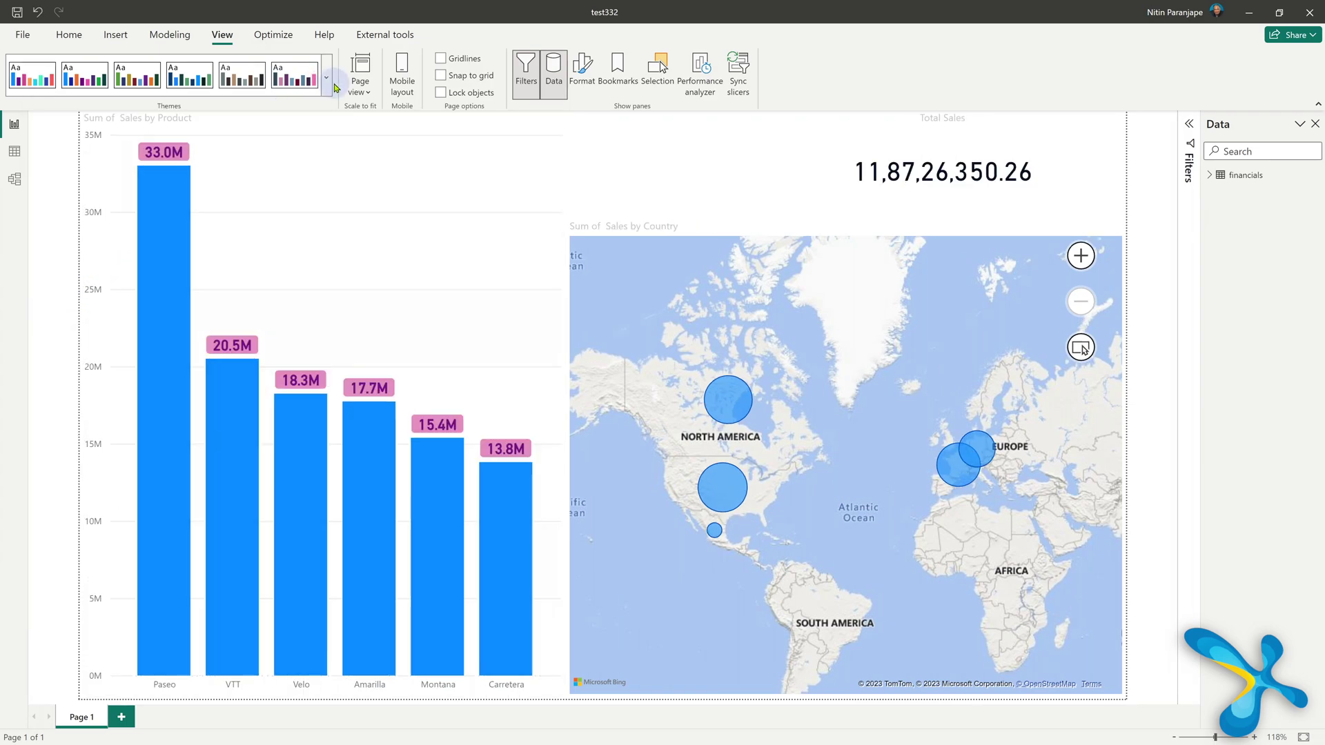
{"action": "left_click", "coordinate": [332, 85]}
{"action": "left_click", "coordinate": [343, 260]}
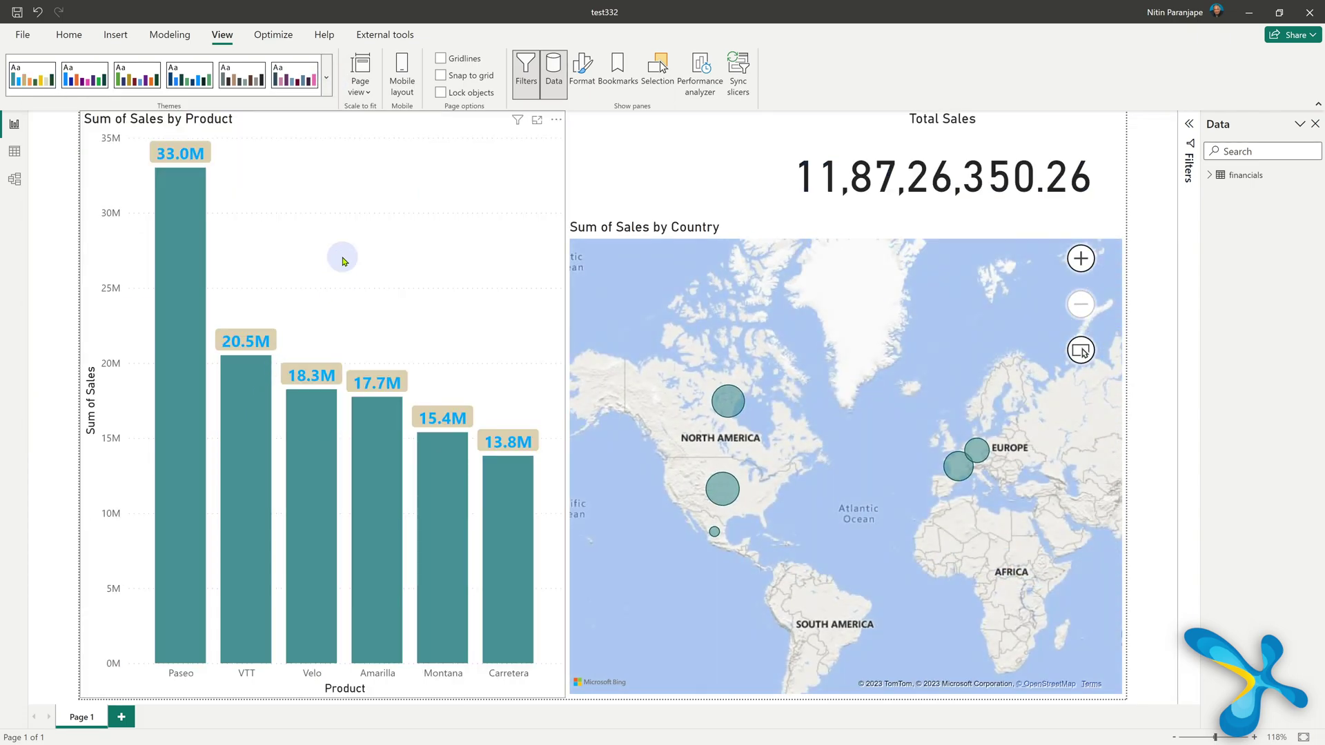
{"action": "left_click", "coordinate": [326, 78]}
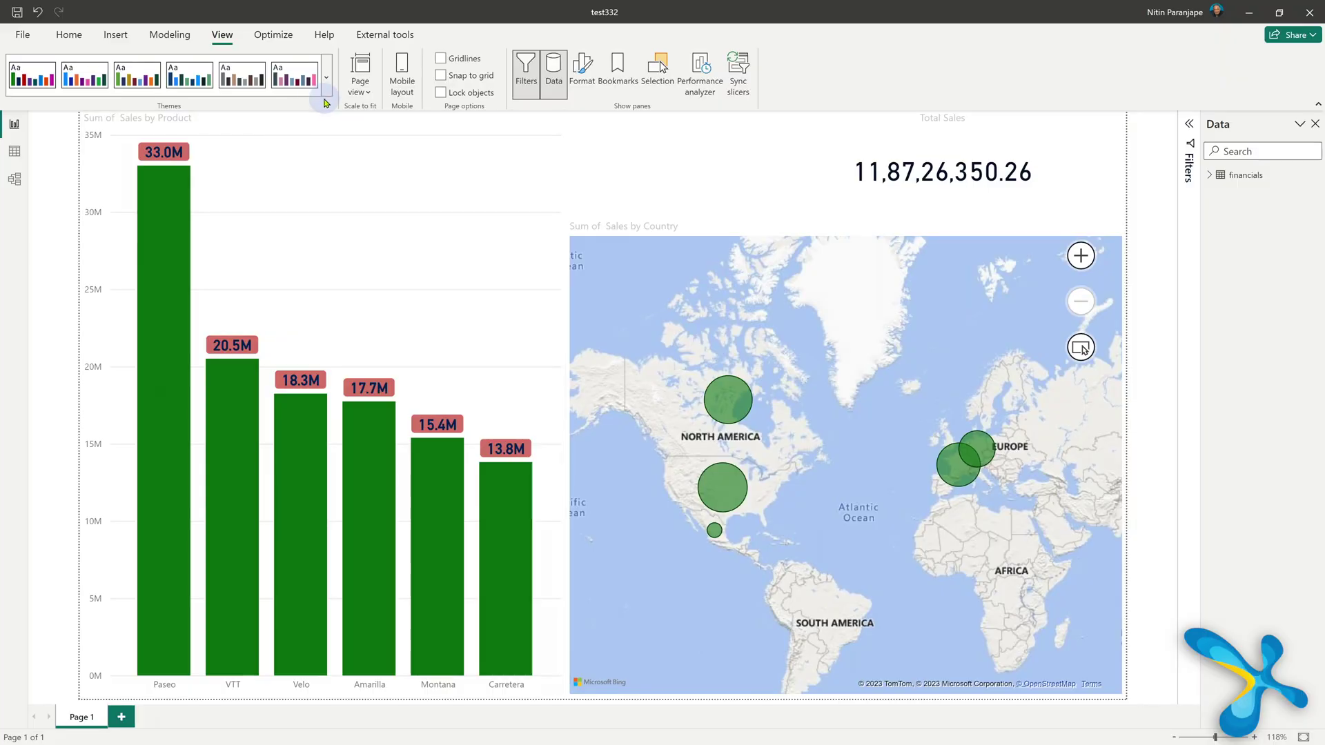
- Start customizing the current report theme from the Themes gallery
{"action": "left_click", "coordinate": [325, 82]}
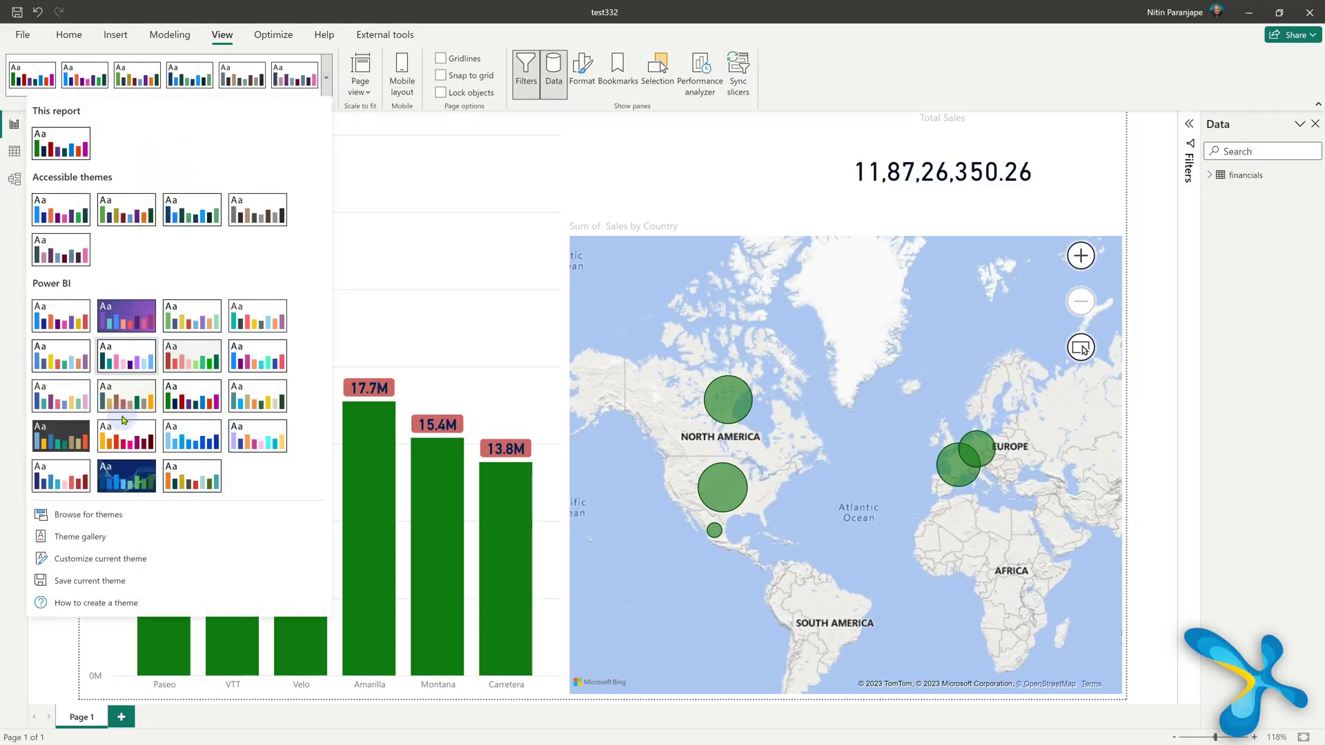
{"action": "left_click", "coordinate": [89, 559]}
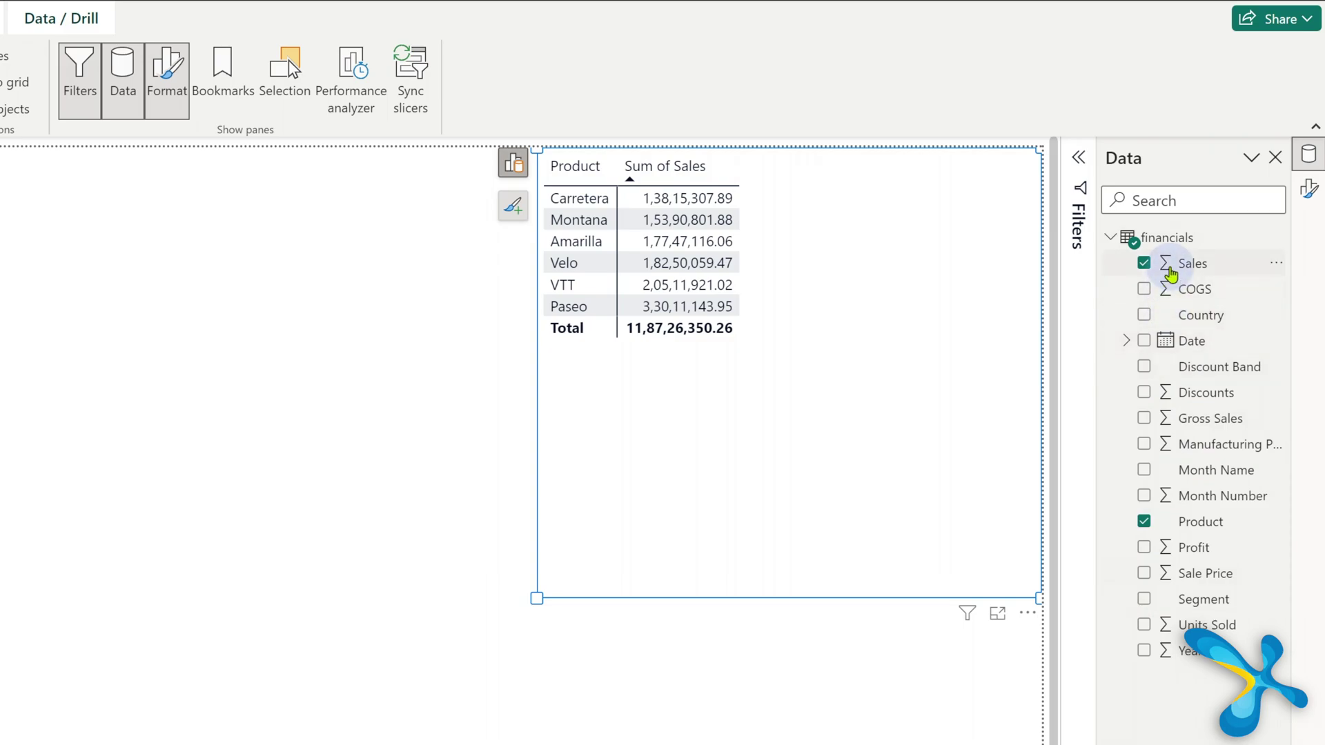
- Review the Sales column and the table's Sum of Sales value options, then the financials table menu
{"action": "left_click", "coordinate": [1170, 272]}
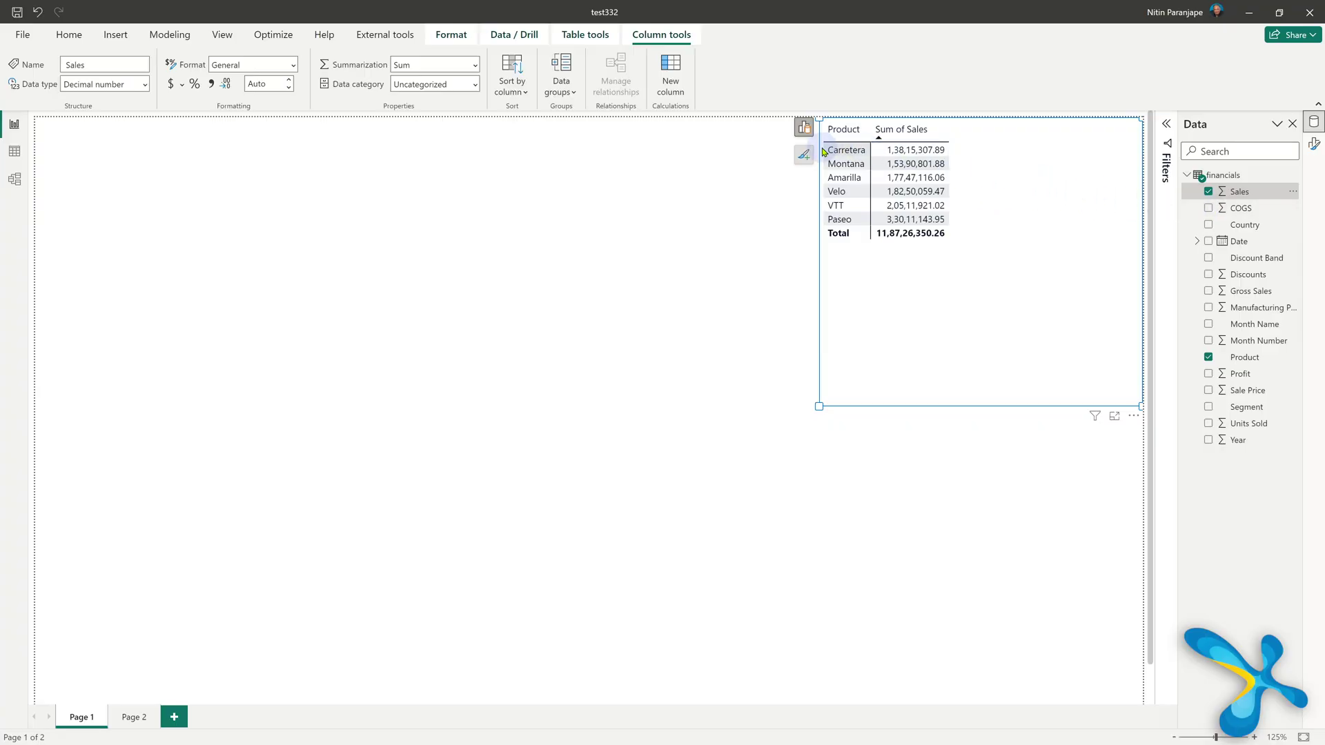
{"action": "left_click", "coordinate": [804, 127]}
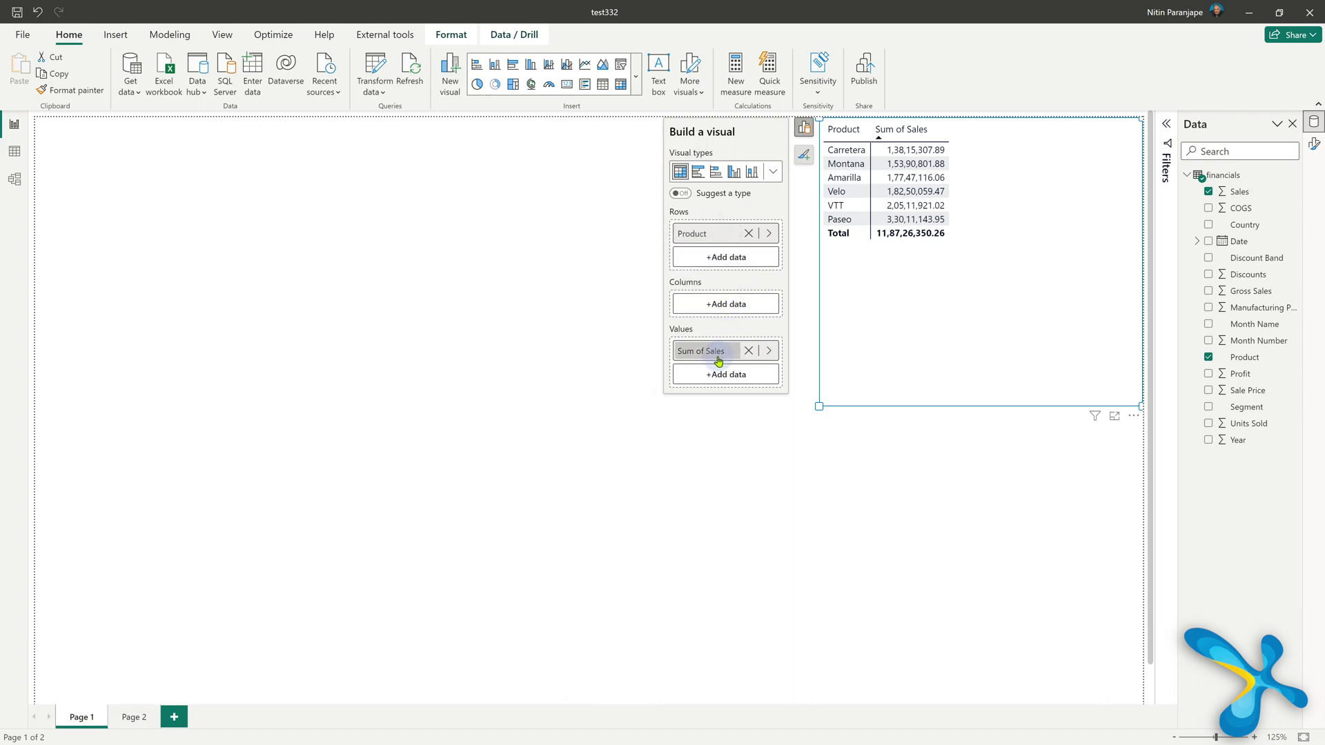
{"action": "right_click", "coordinate": [715, 352]}
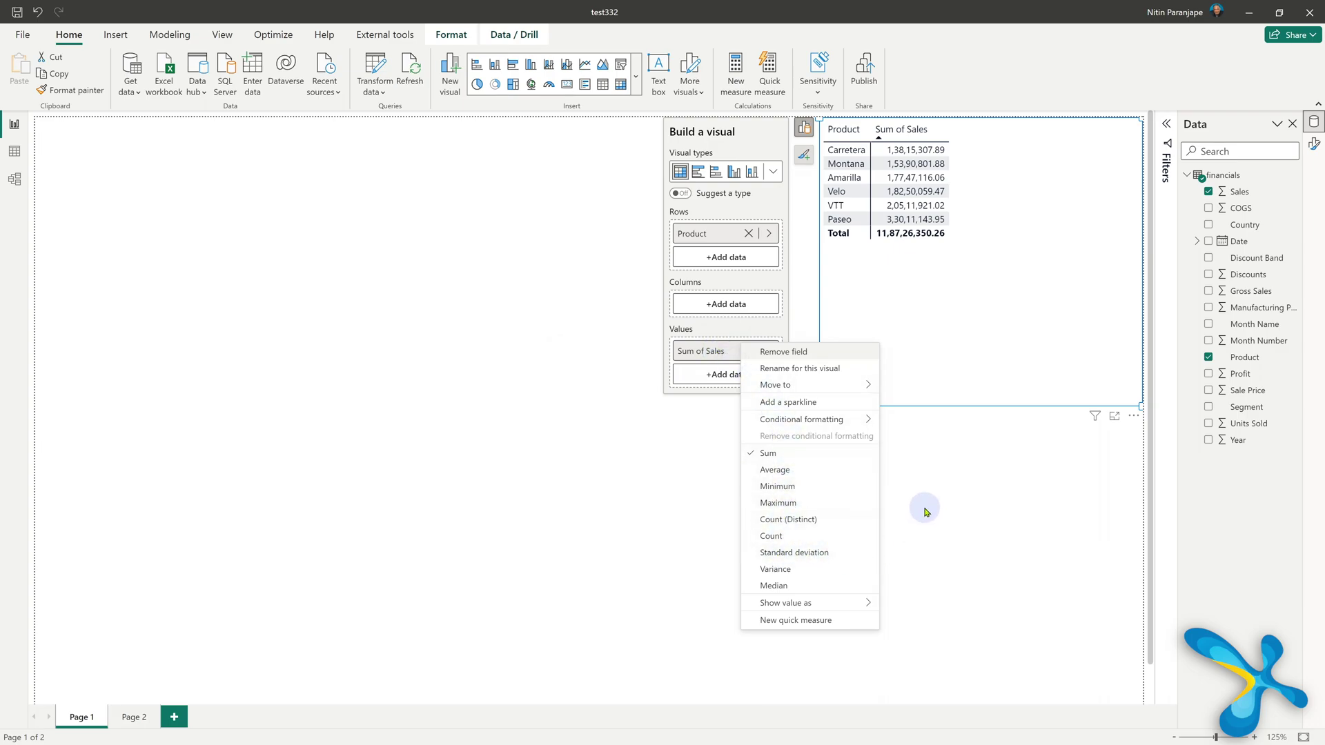
{"action": "right_click", "coordinate": [1214, 176]}
- Create the Total Sales measure as SUM(financials[ Sales])
{"action": "key", "text": "Escape"}
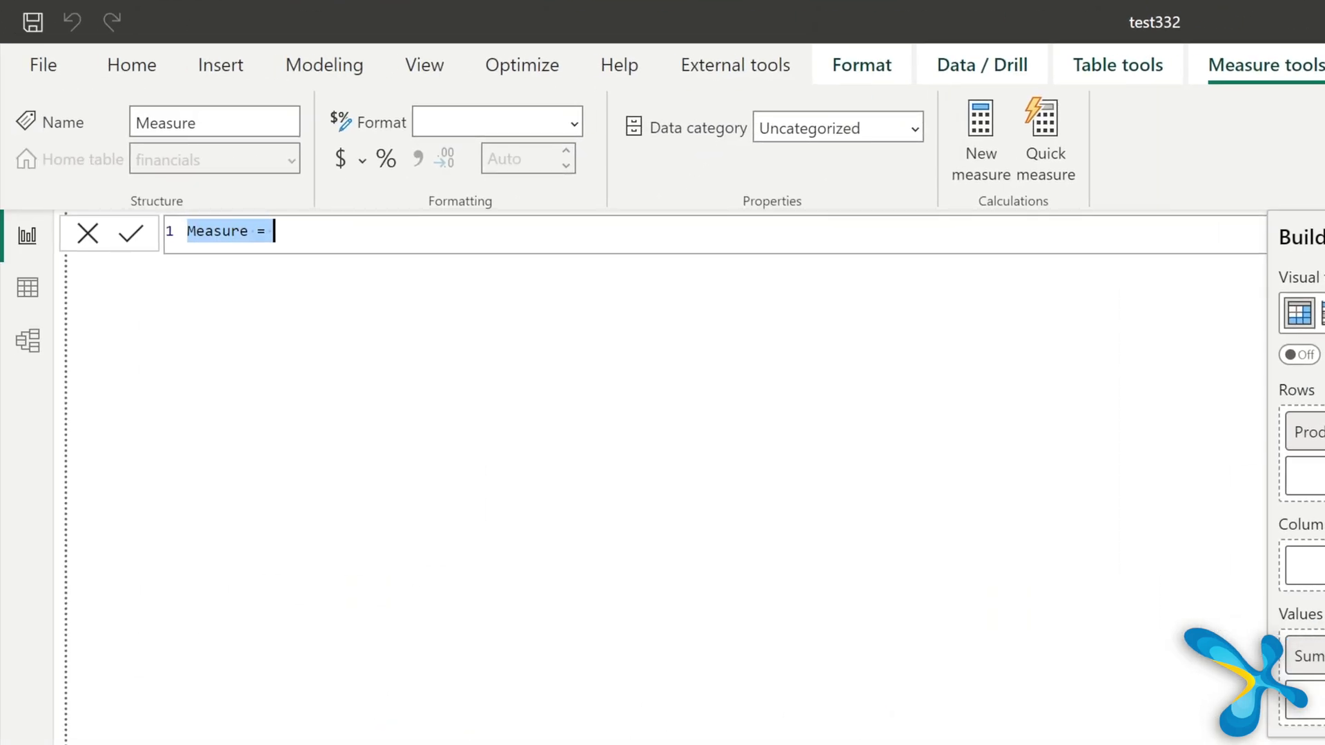
{"action": "type", "text": "Total Sales = SUm("}
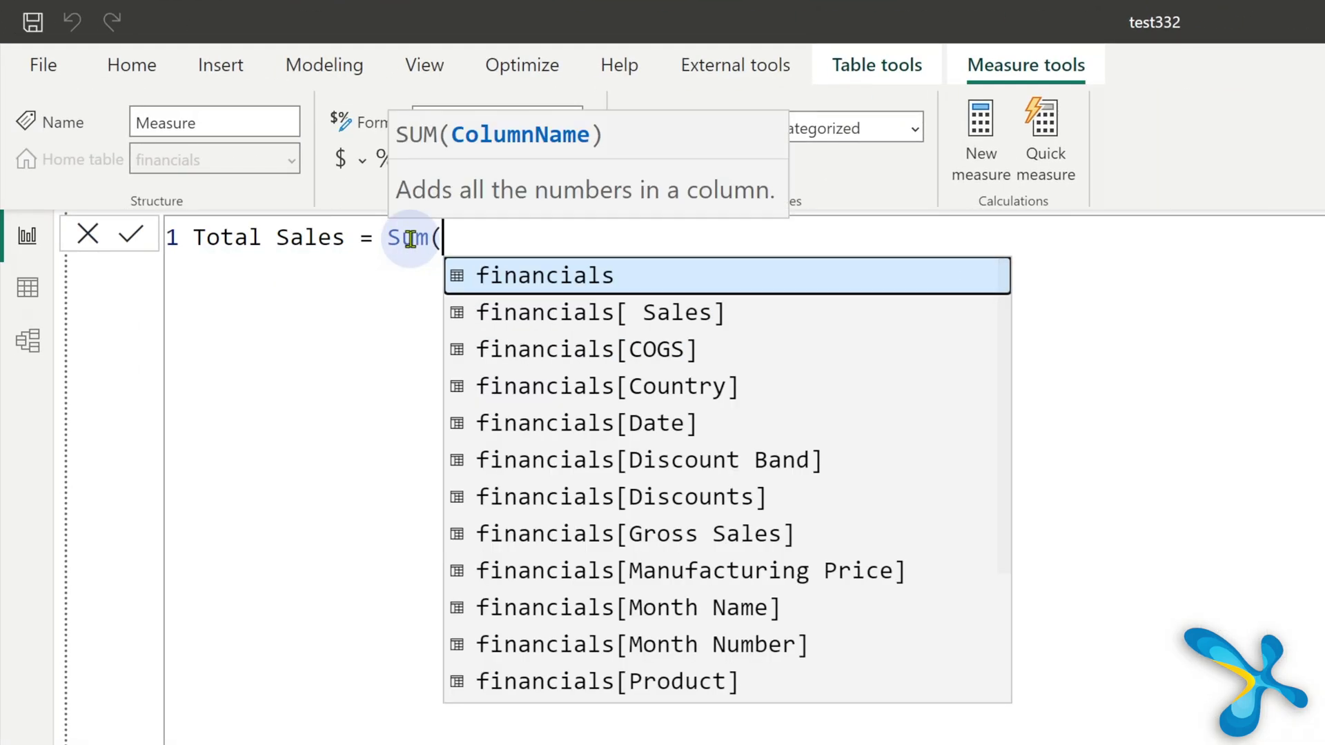
{"action": "key", "text": "Down"}
{"action": "key", "text": "Tab"}
{"action": "type", "text": ")"}
{"action": "key", "text": "ctrl+a"}
- Create the Average Sales measure as AVERAGE(financials[ Sales])
{"action": "type", "text": "A"}
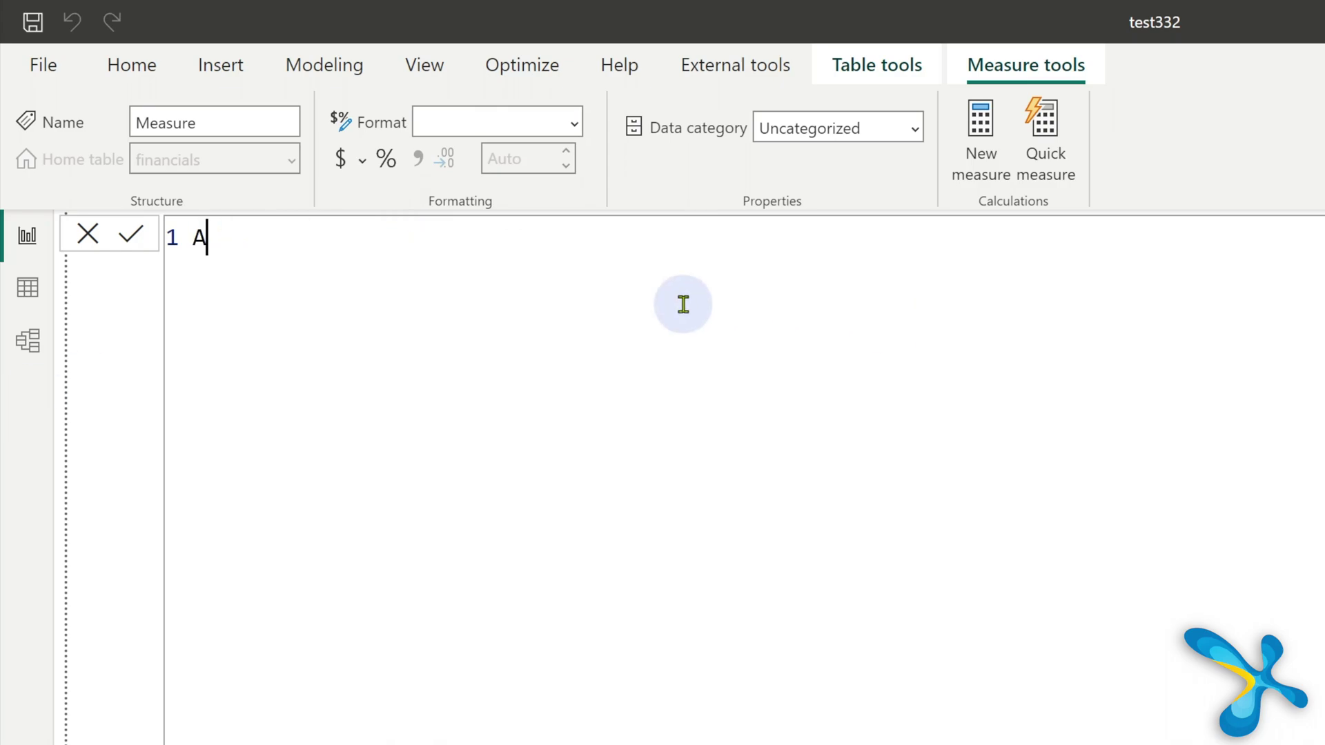
{"action": "type", "text": "verage Sales = Average("}
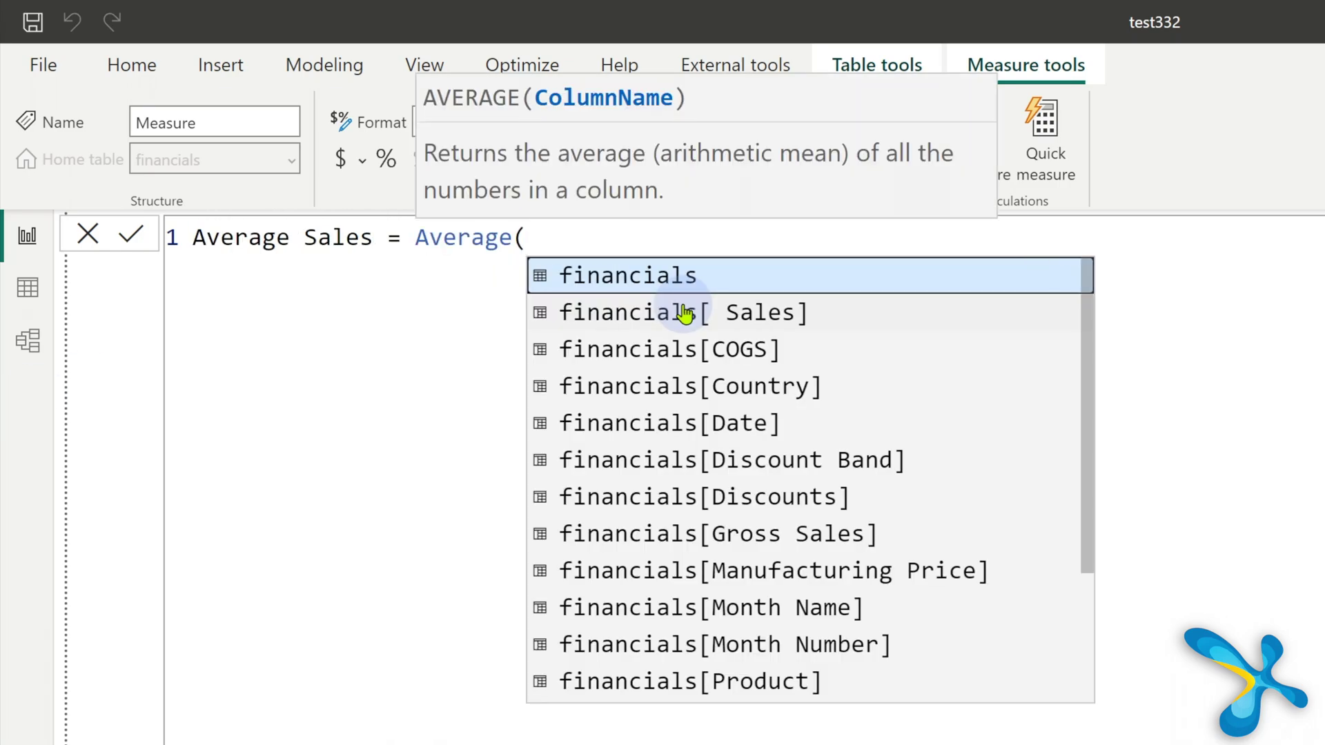
{"action": "key", "text": "Down"}
{"action": "key", "text": "Tab"}
{"action": "type", "text": ")"}
{"action": "key", "text": "Return"}
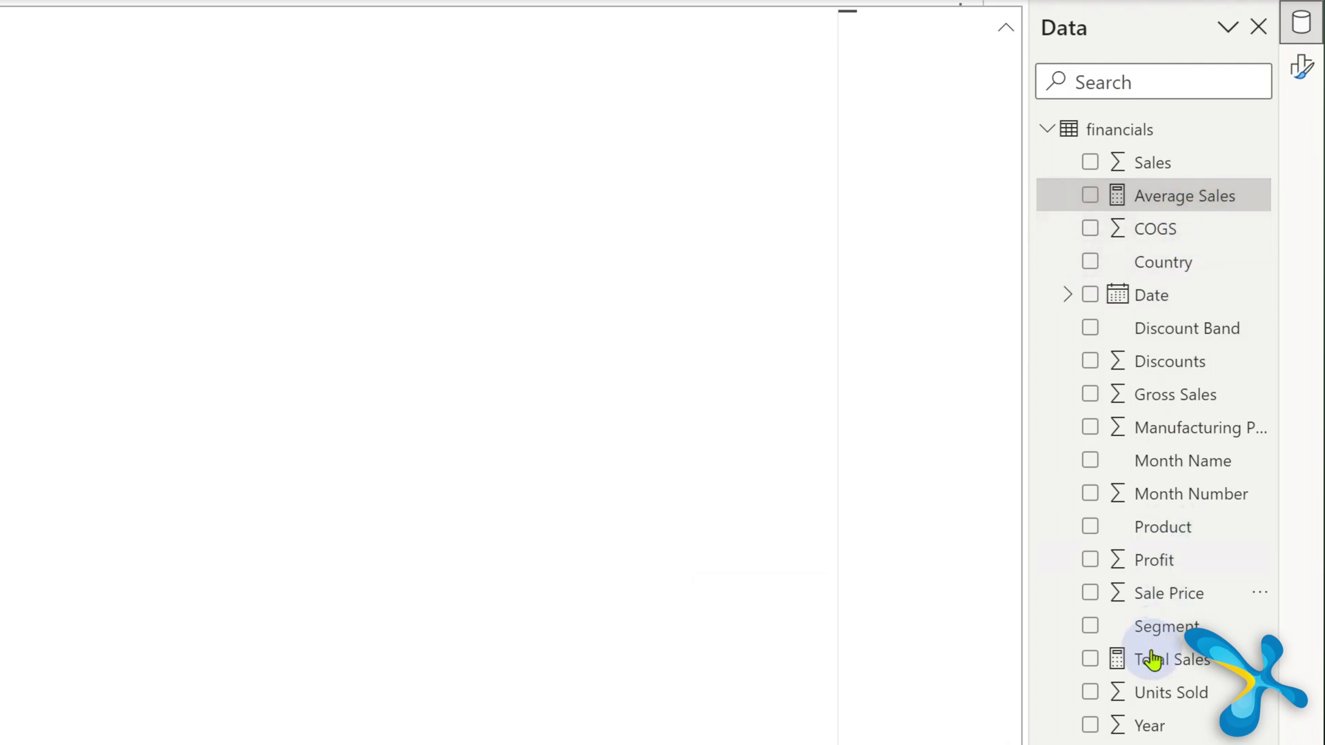
- Hide the raw Sales column in the financials table from the Data pane
{"action": "left_click", "coordinate": [1145, 163]}
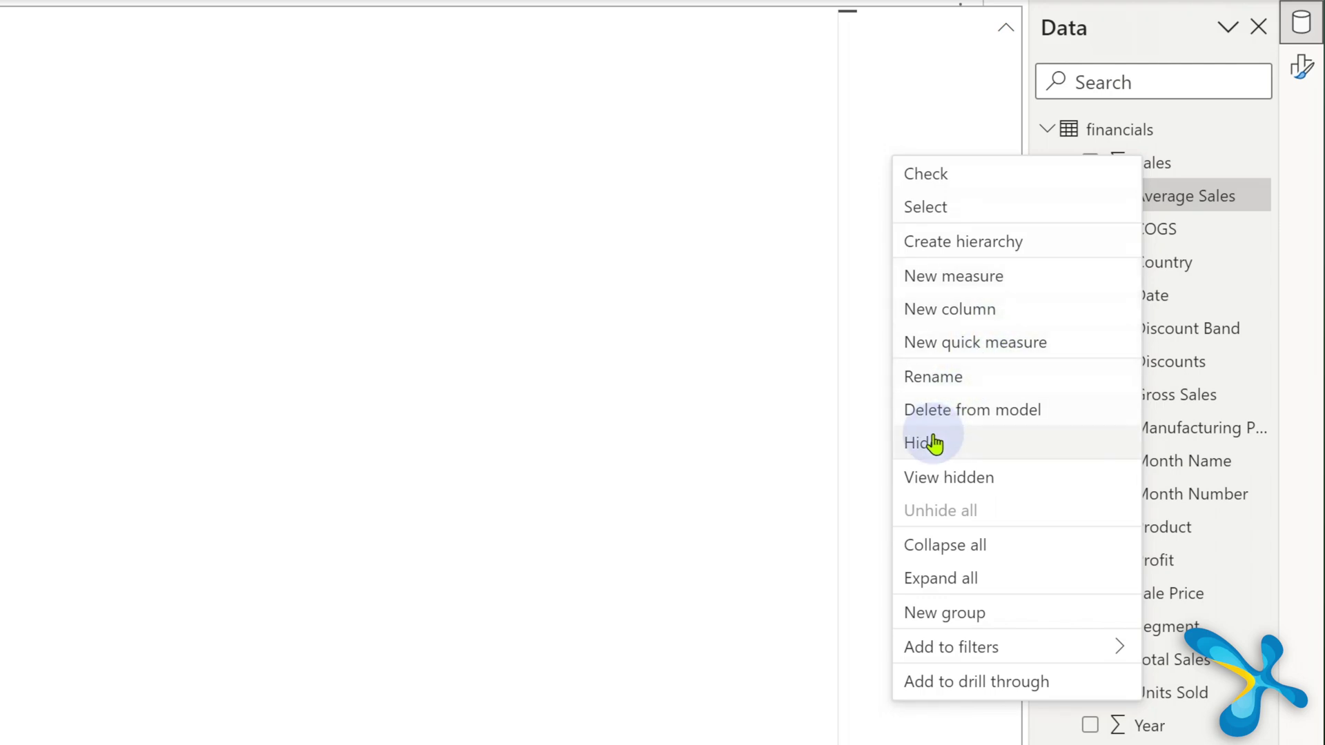
{"action": "left_click", "coordinate": [936, 441]}
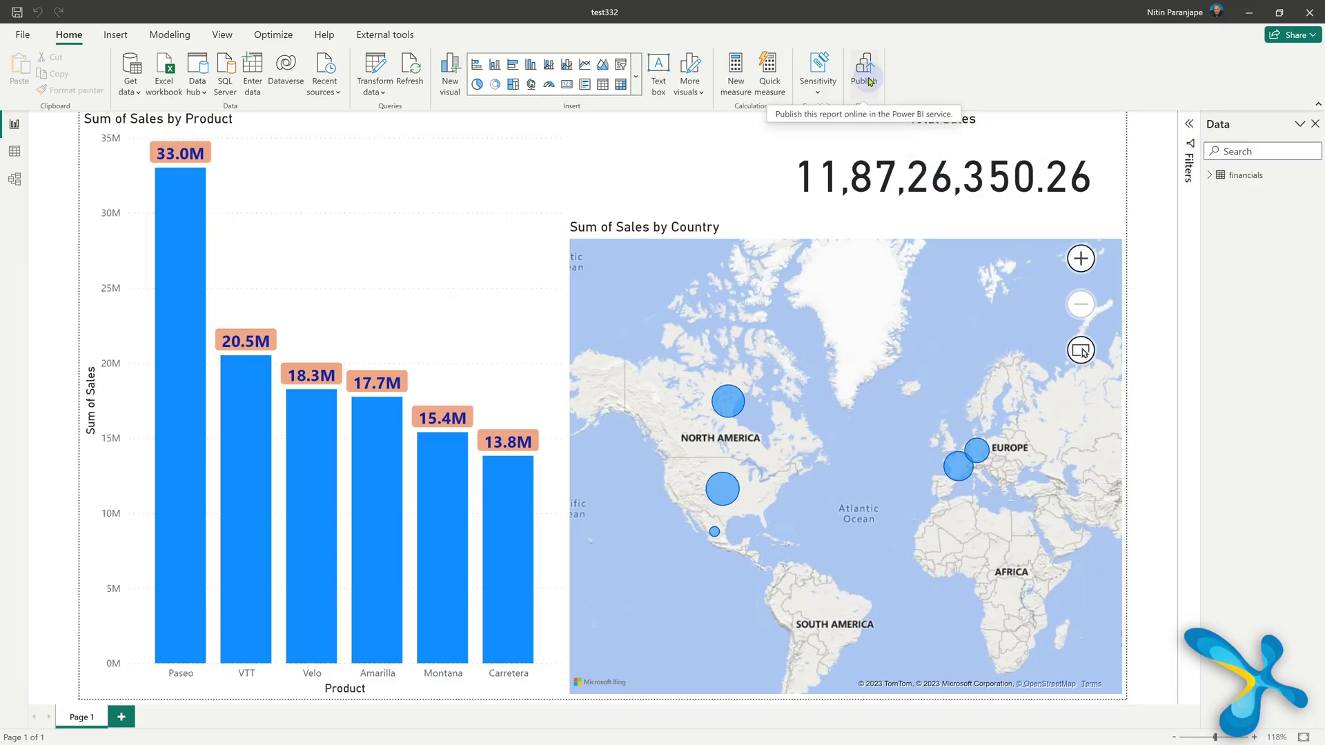
- Publish test332.pbix to the Power BI service and open the published report online
{"action": "left_click", "coordinate": [865, 76]}
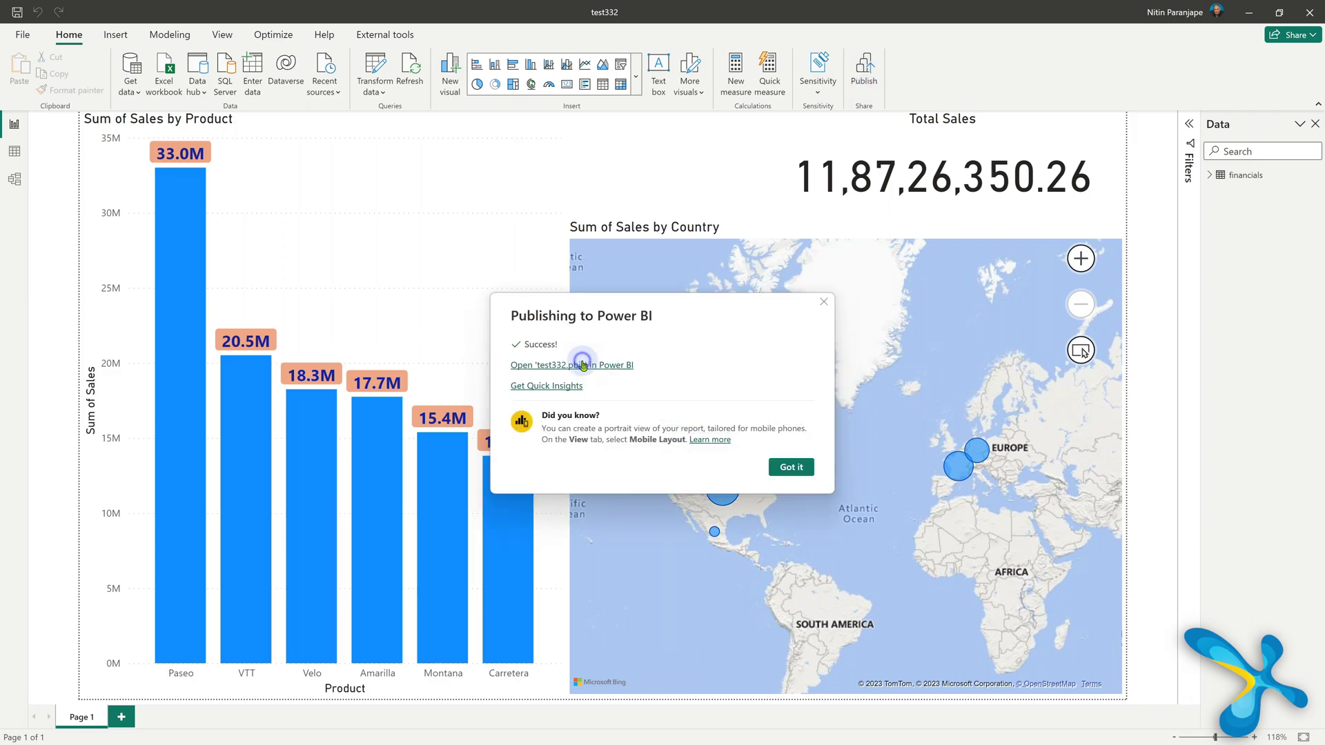
{"action": "left_click", "coordinate": [583, 365]}
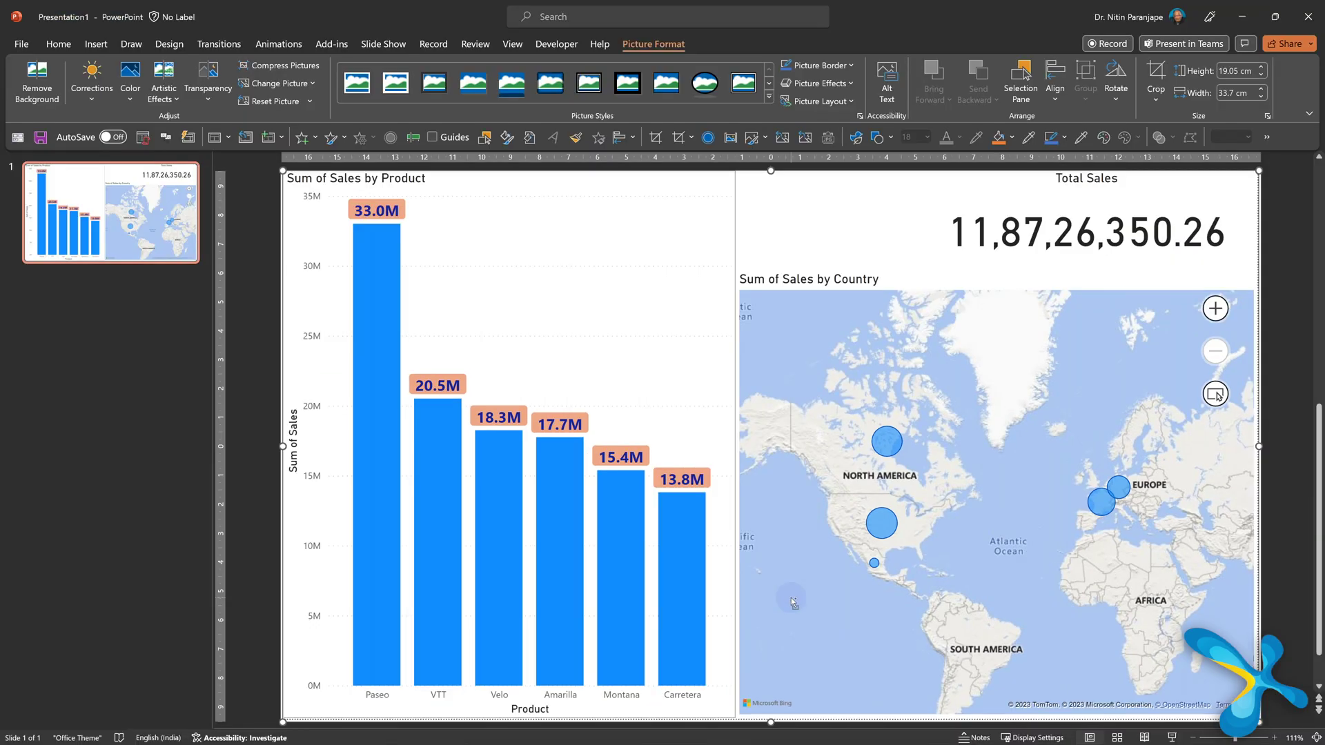
- Add a second slide embedding the live test332 report, try panning its map, and start the slide show
{"action": "key", "text": "ctrl+m"}
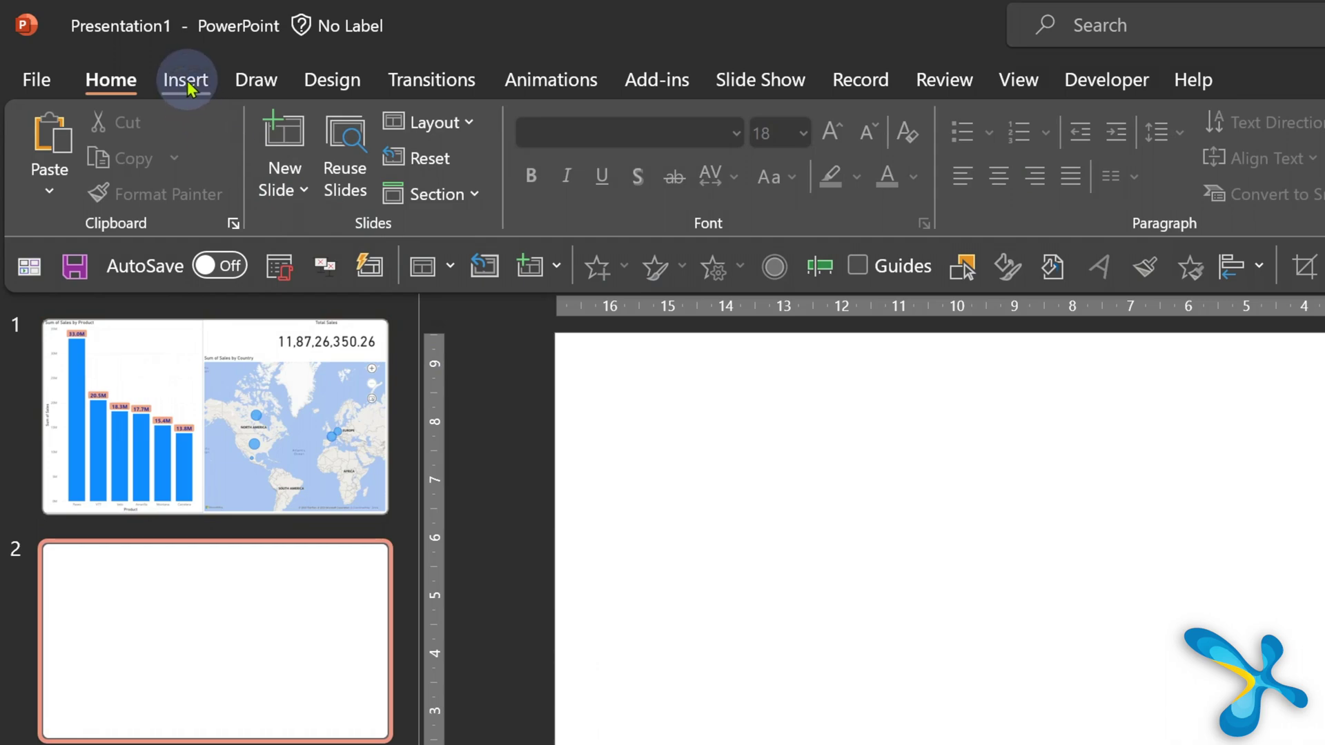
{"action": "left_click", "coordinate": [127, 56]}
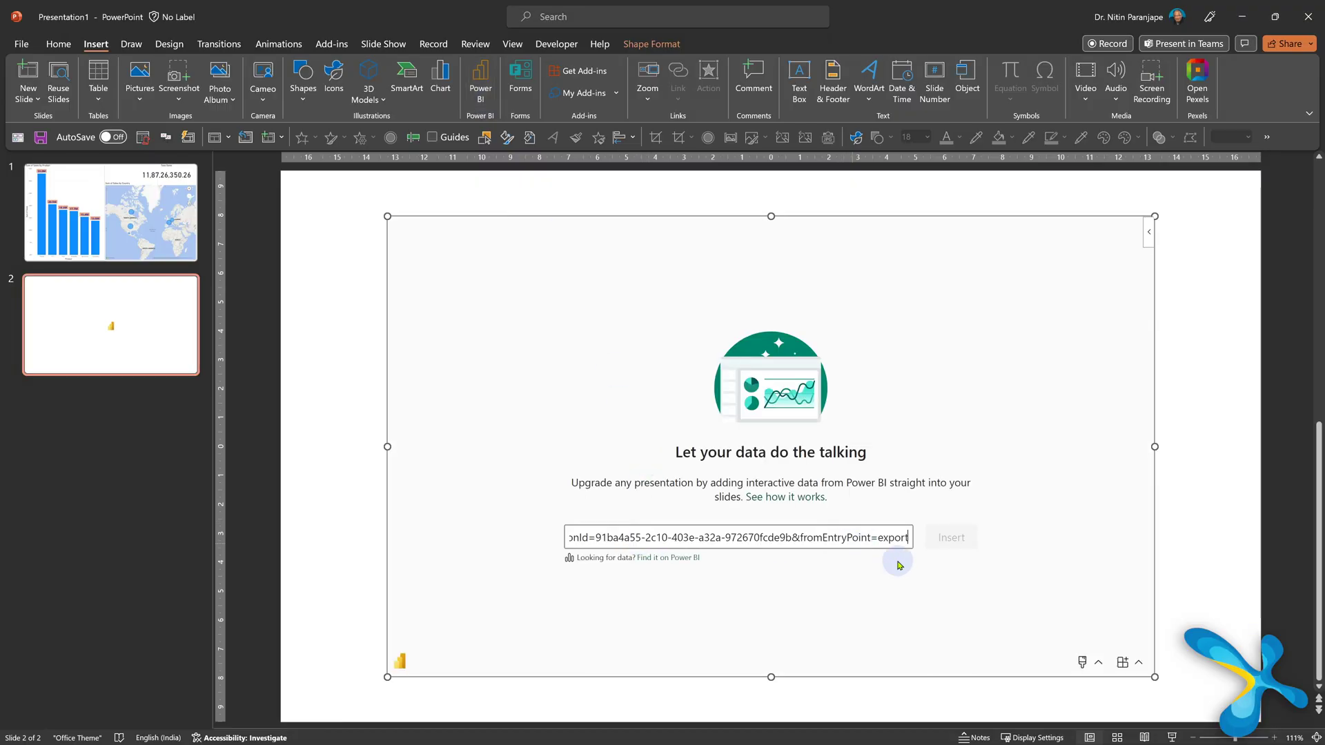
{"action": "left_click", "coordinate": [948, 541]}
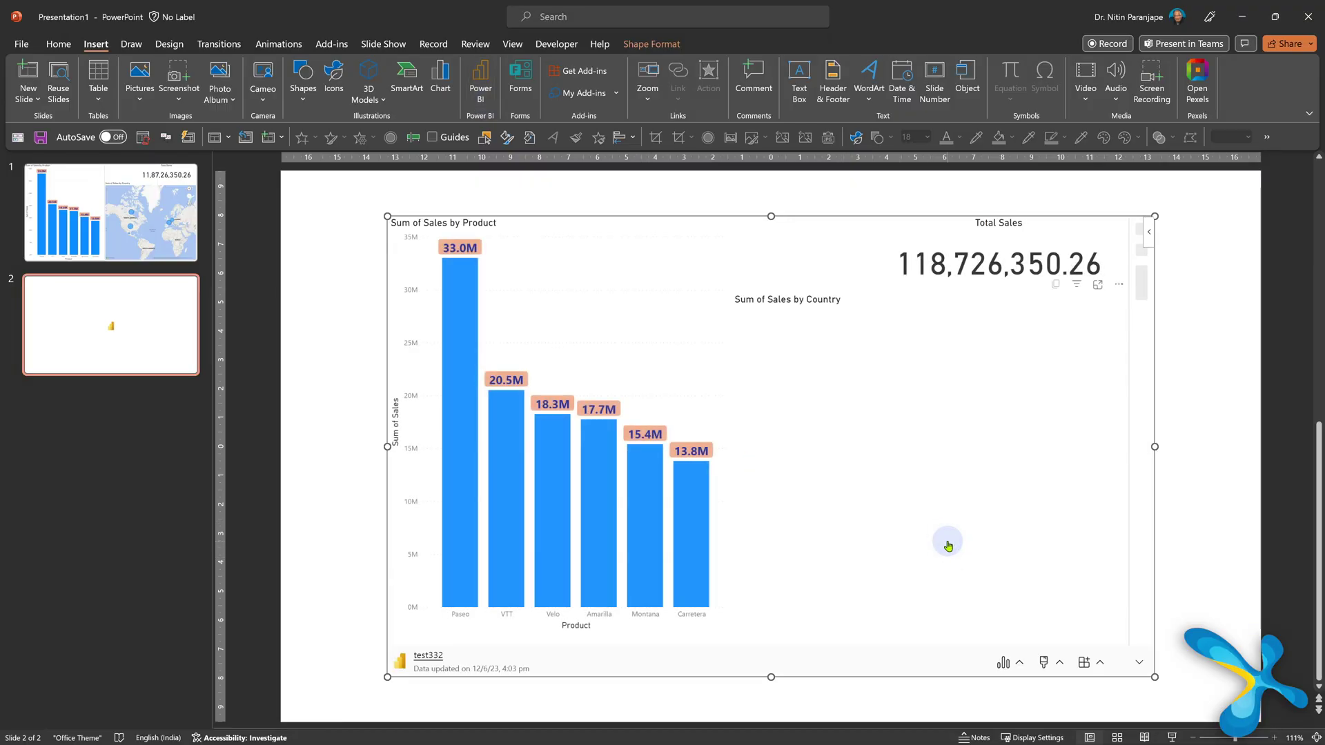
{"action": "left_click_drag", "start_coordinate": [947, 545], "coordinate": [982, 568]}
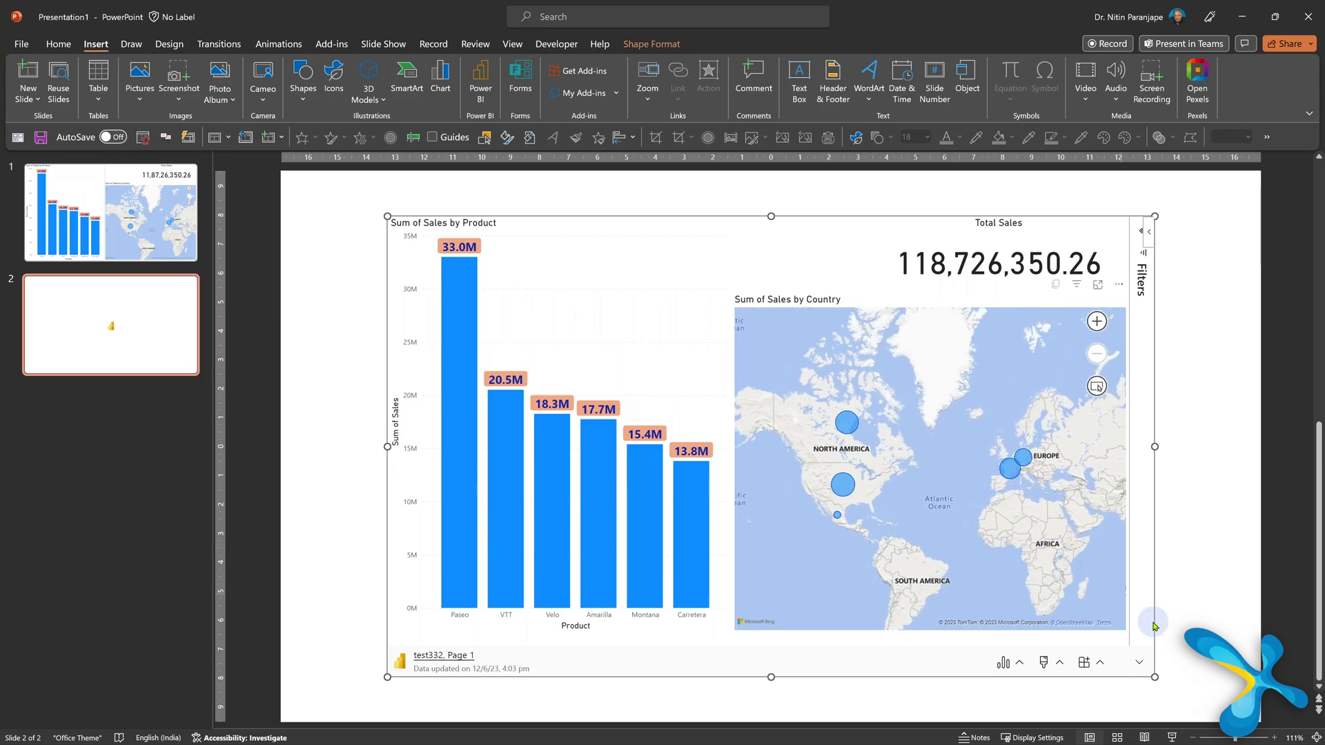
{"action": "left_click", "coordinate": [1170, 736]}
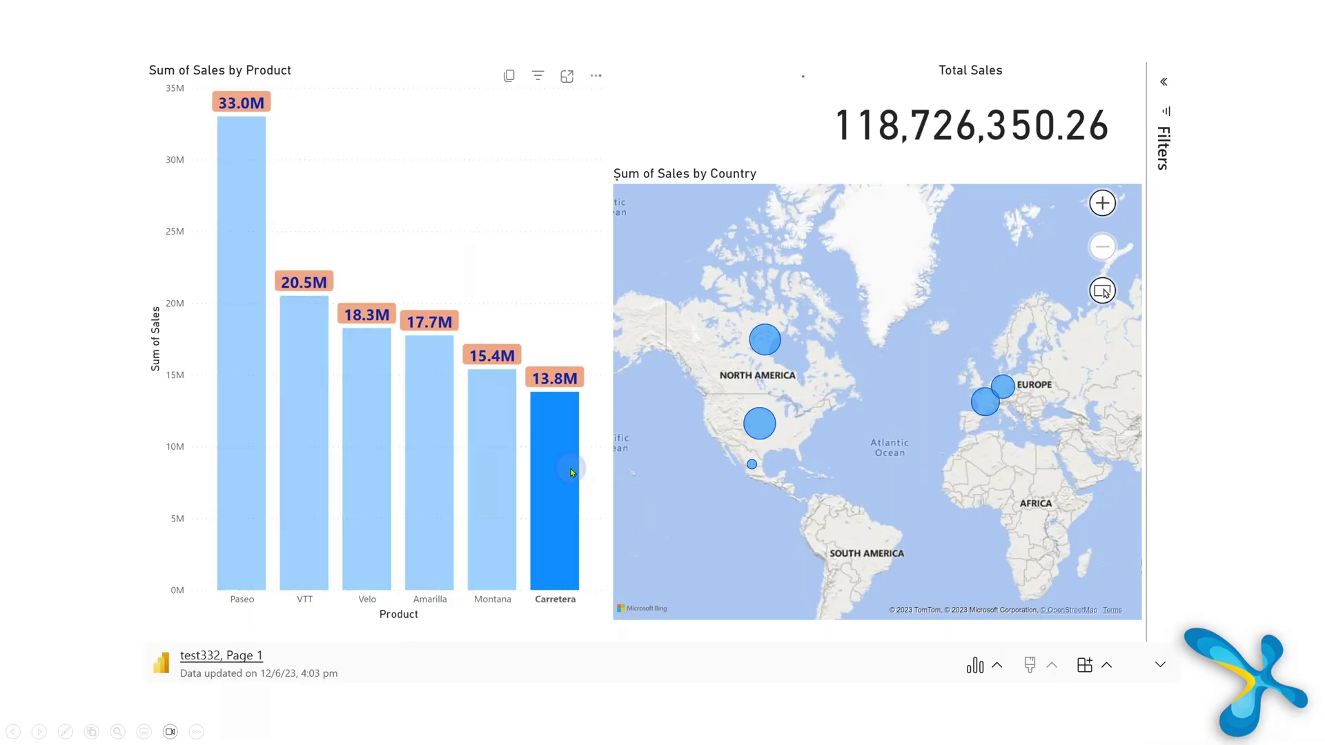
- Select Canada on the embedded map so Total Sales shows 24,887,654.88
{"action": "left_click", "coordinate": [766, 341]}
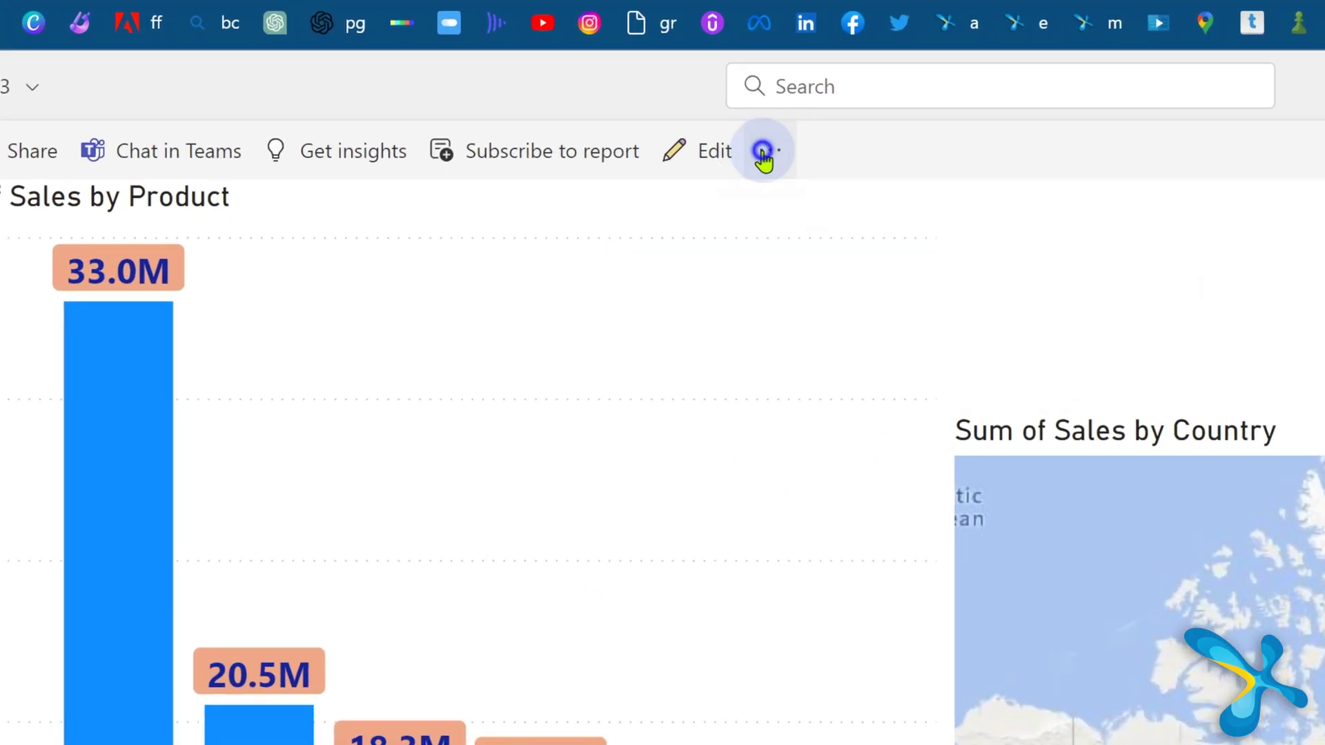
- In the test332 dataset settings, set endorsement to Promoted, enable Make discoverable, and apply
{"action": "left_click", "coordinate": [553, 118]}
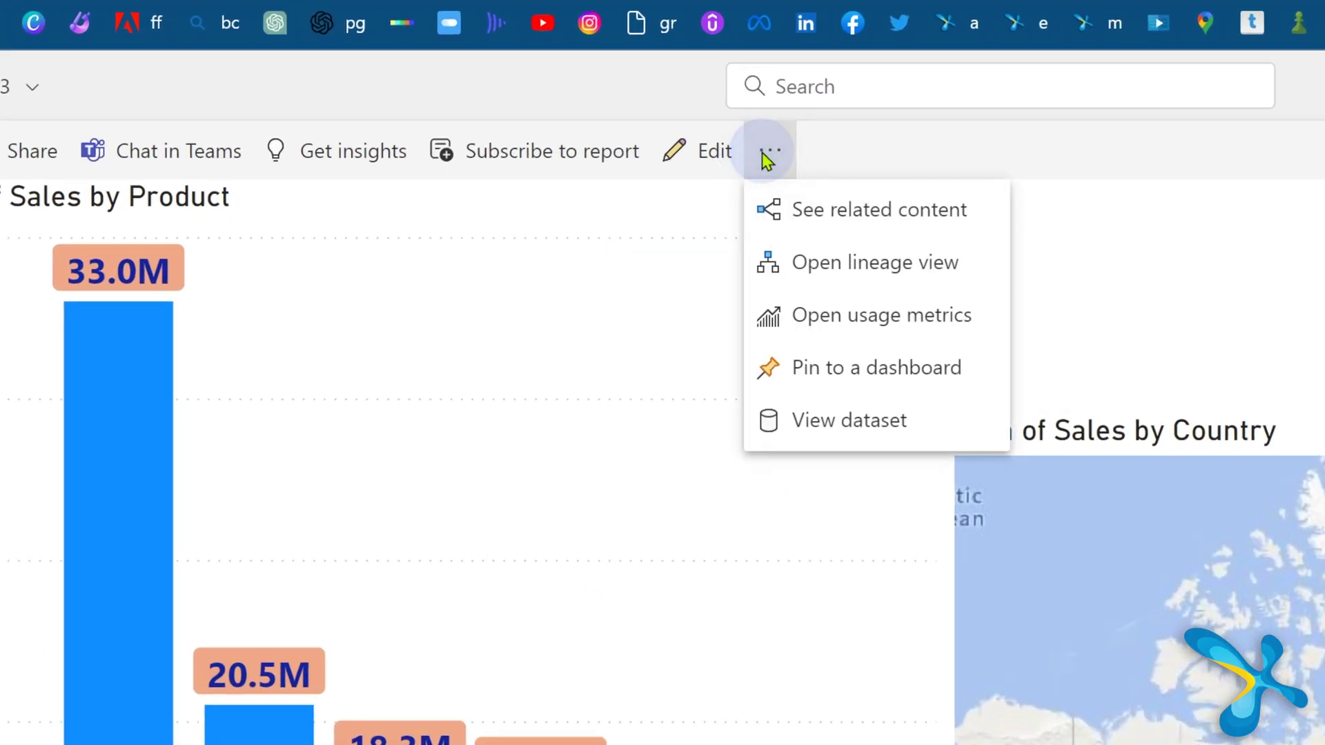
{"action": "left_click", "coordinate": [845, 419]}
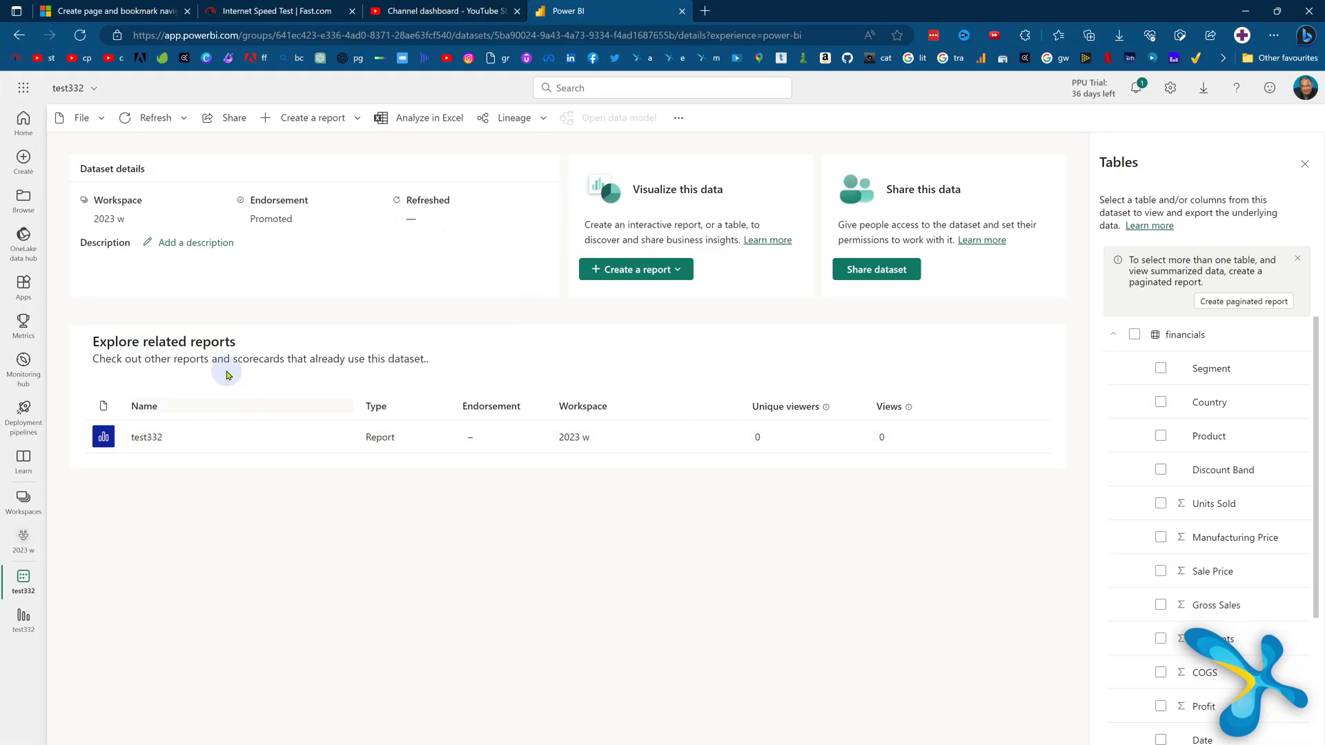
{"action": "left_click", "coordinate": [83, 119]}
{"action": "left_click", "coordinate": [79, 194]}
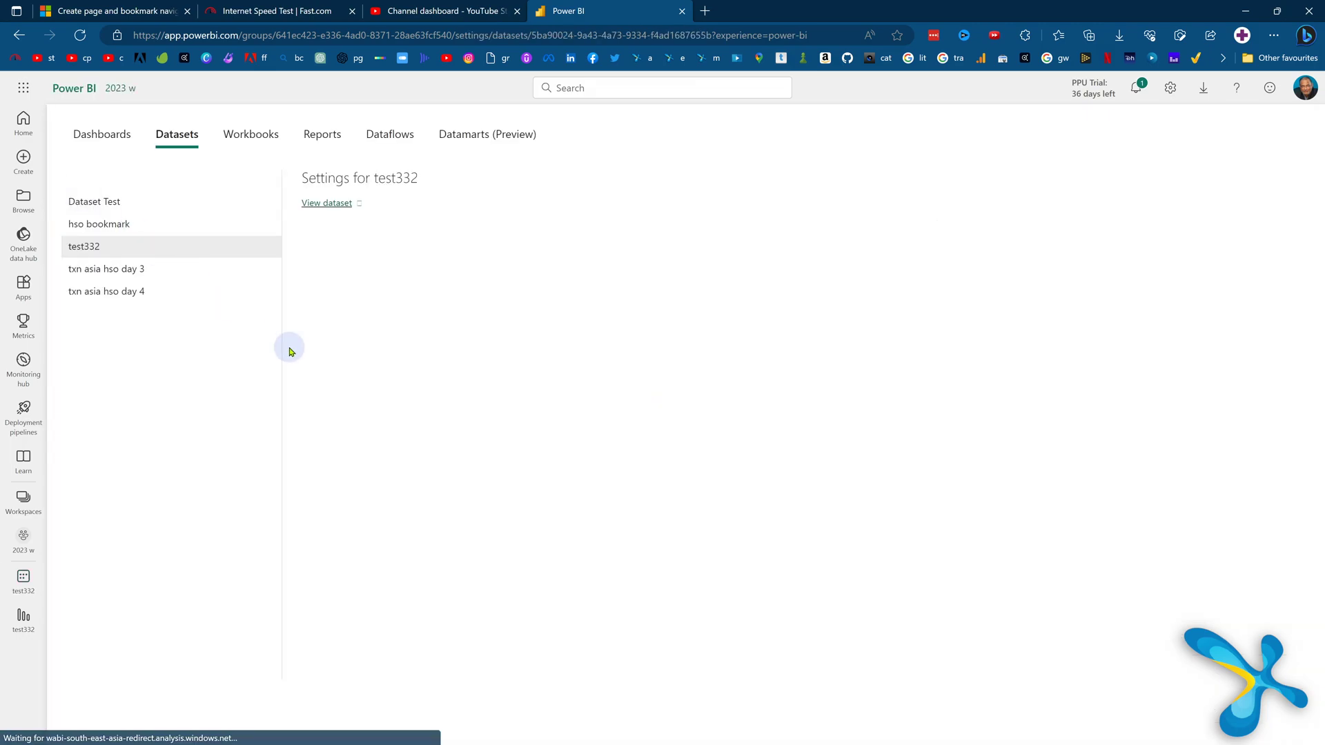
{"action": "scroll", "coordinate": [287, 349], "scroll_direction": "down", "scroll_amount": 2}
{"action": "left_click", "coordinate": [309, 605]}
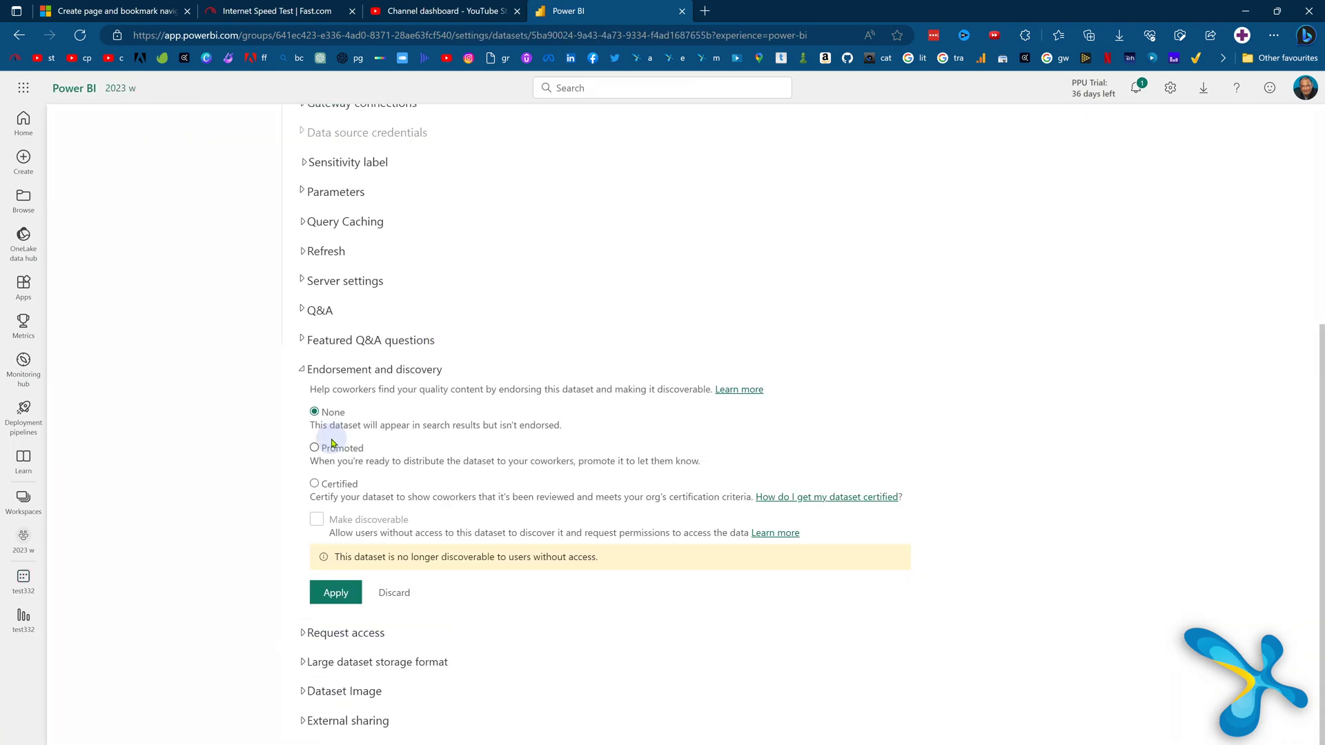
{"action": "left_click", "coordinate": [324, 450]}
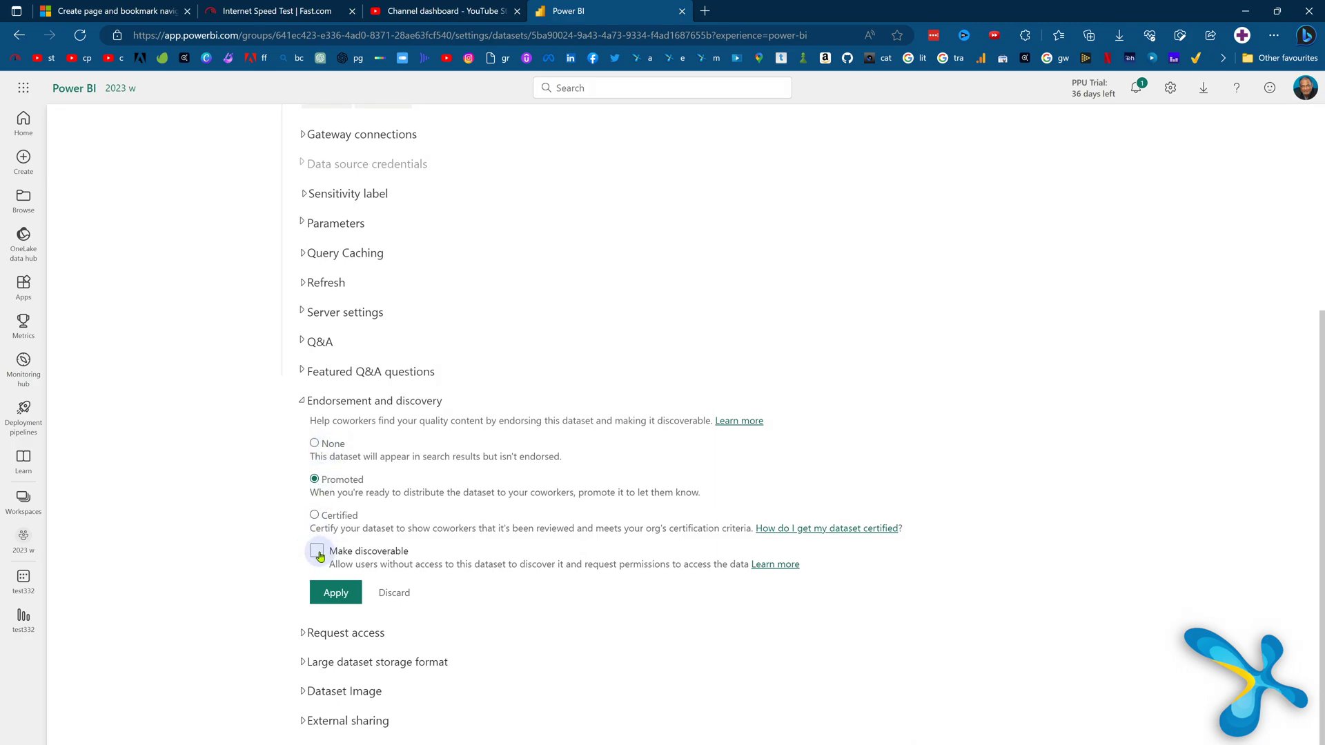
{"action": "left_click", "coordinate": [318, 553]}
{"action": "left_click", "coordinate": [336, 624]}
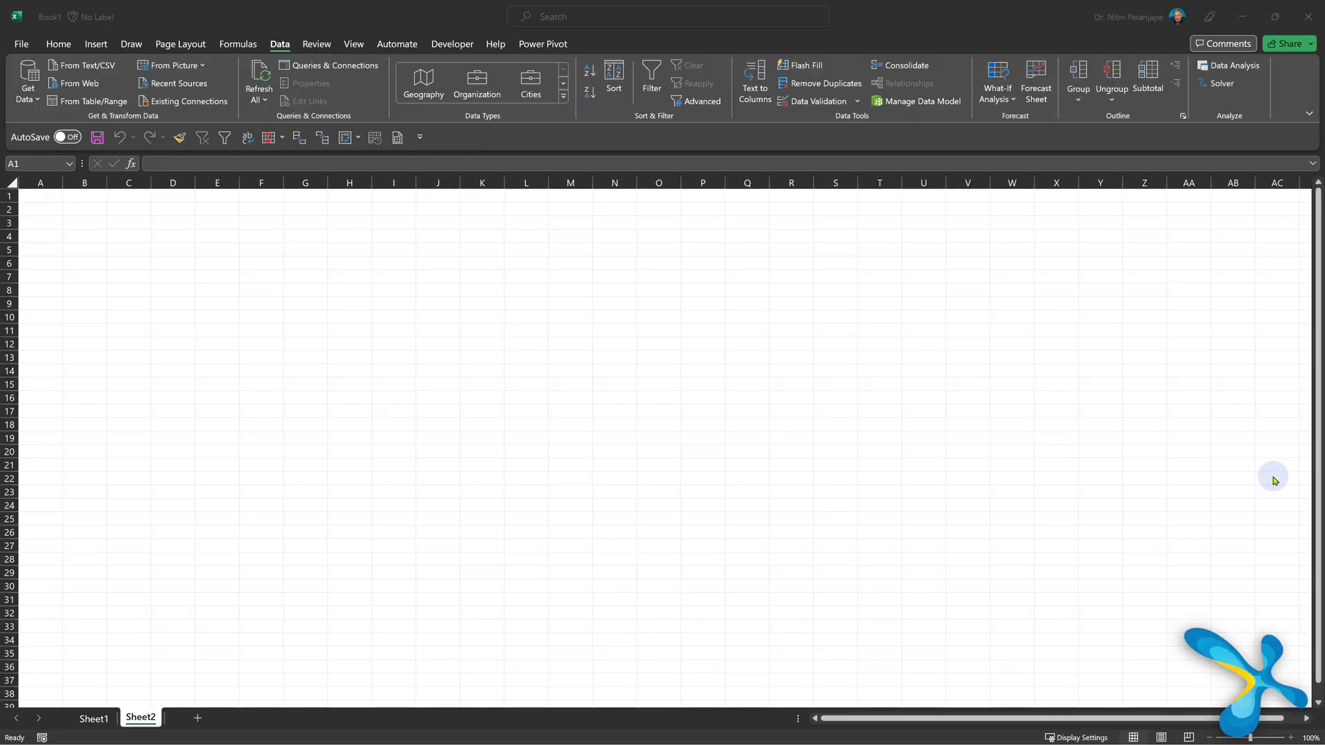
- Insert a PivotTable from the test332 Power BI dataset and add Total Sales by Product
{"action": "left_click", "coordinate": [59, 44]}
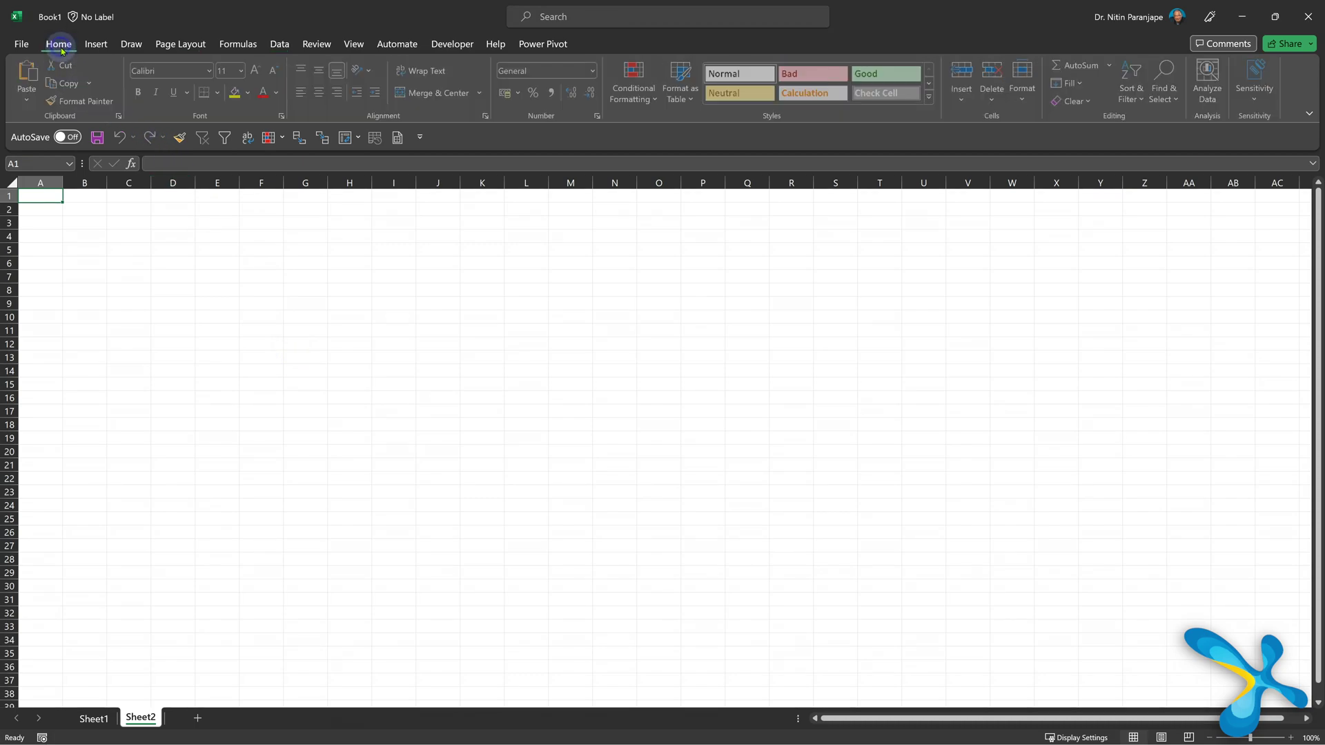
{"action": "left_click", "coordinate": [279, 44]}
{"action": "left_click", "coordinate": [27, 86]}
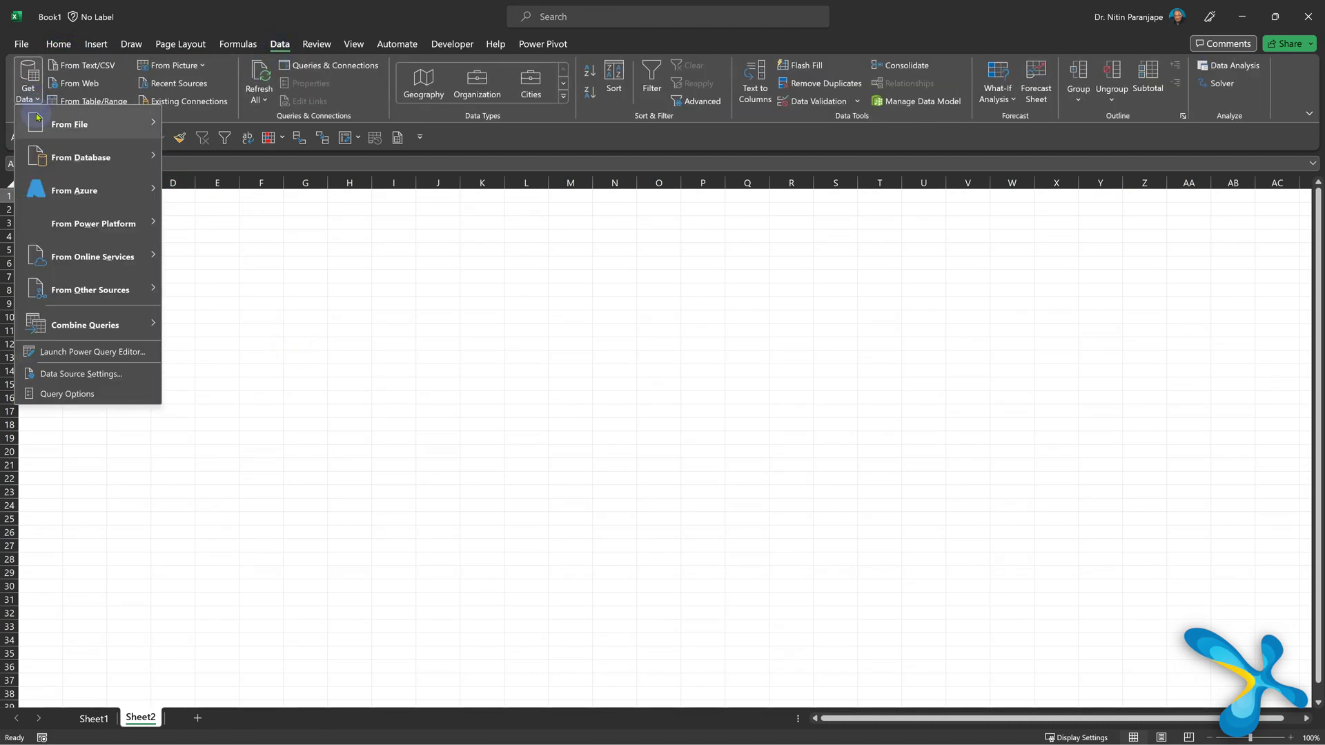
{"action": "mouse_move", "coordinate": [62, 222]}
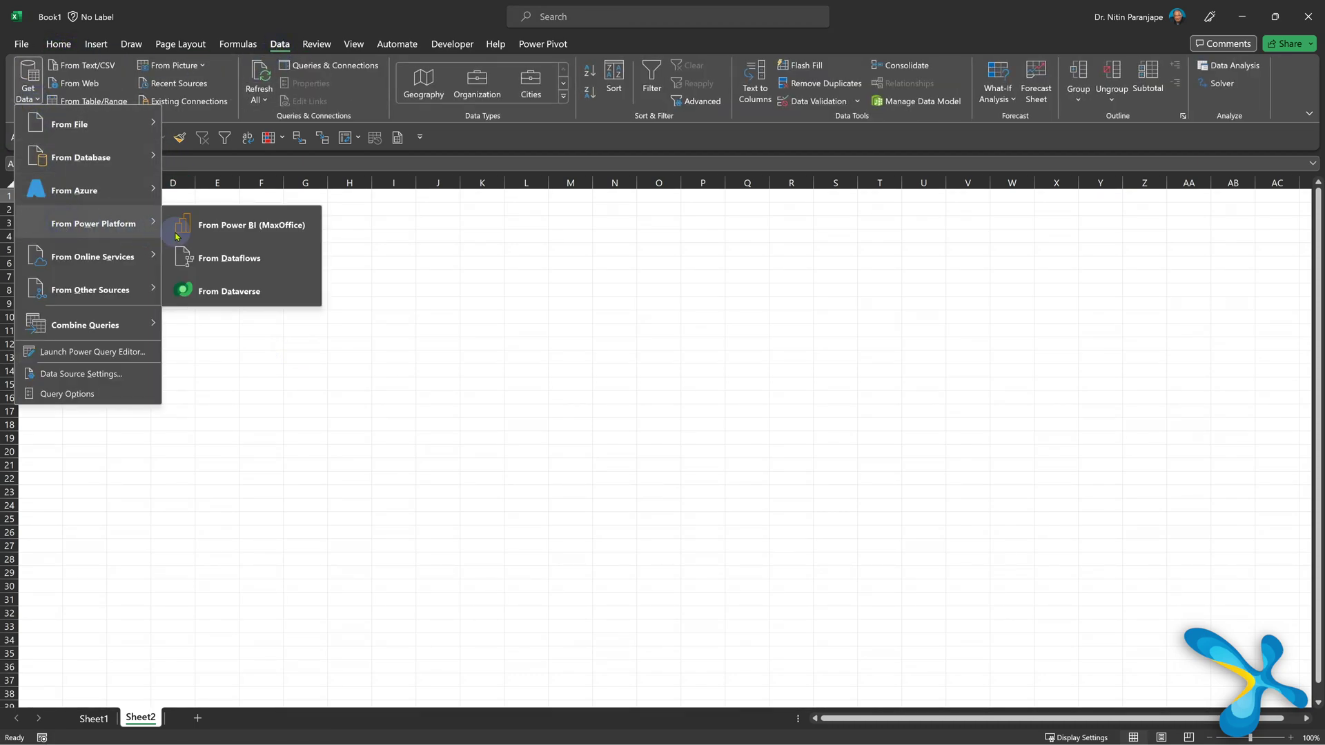
{"action": "left_click", "coordinate": [216, 230]}
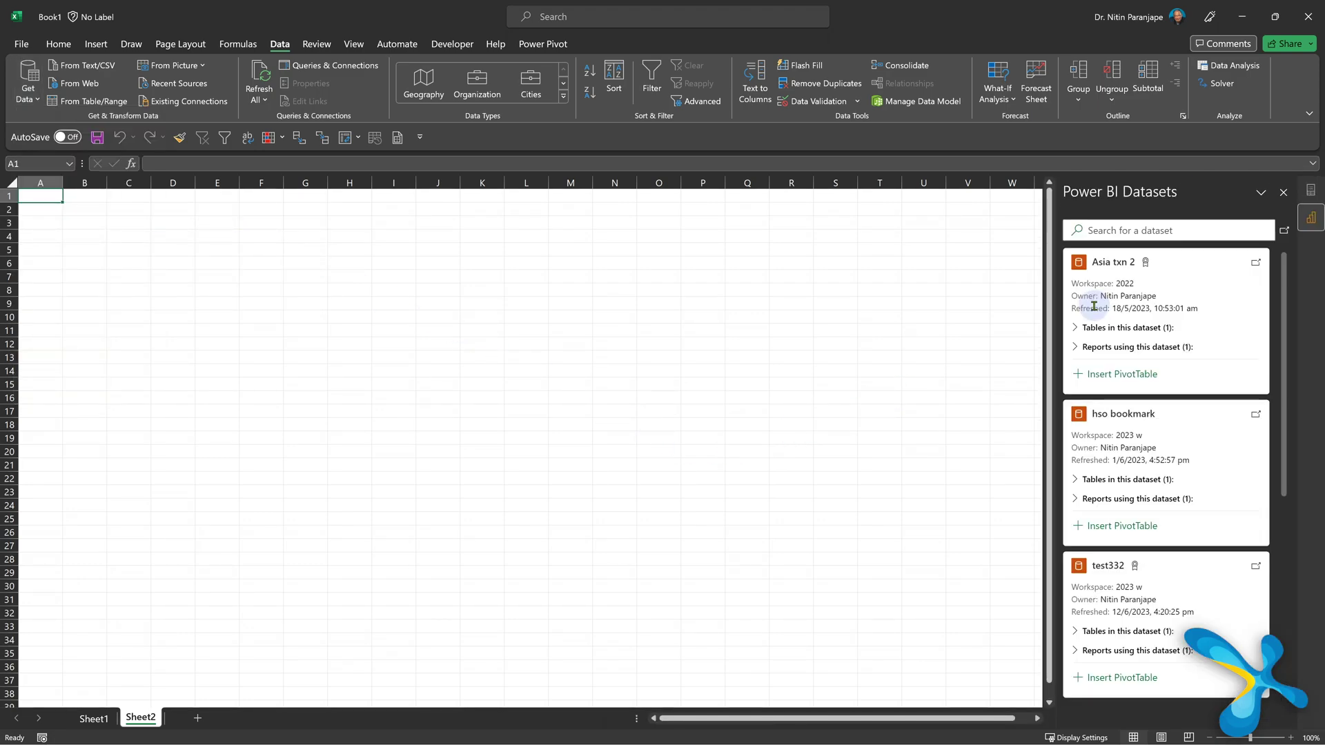
{"action": "scroll", "coordinate": [1093, 306], "scroll_direction": "down", "scroll_amount": 3}
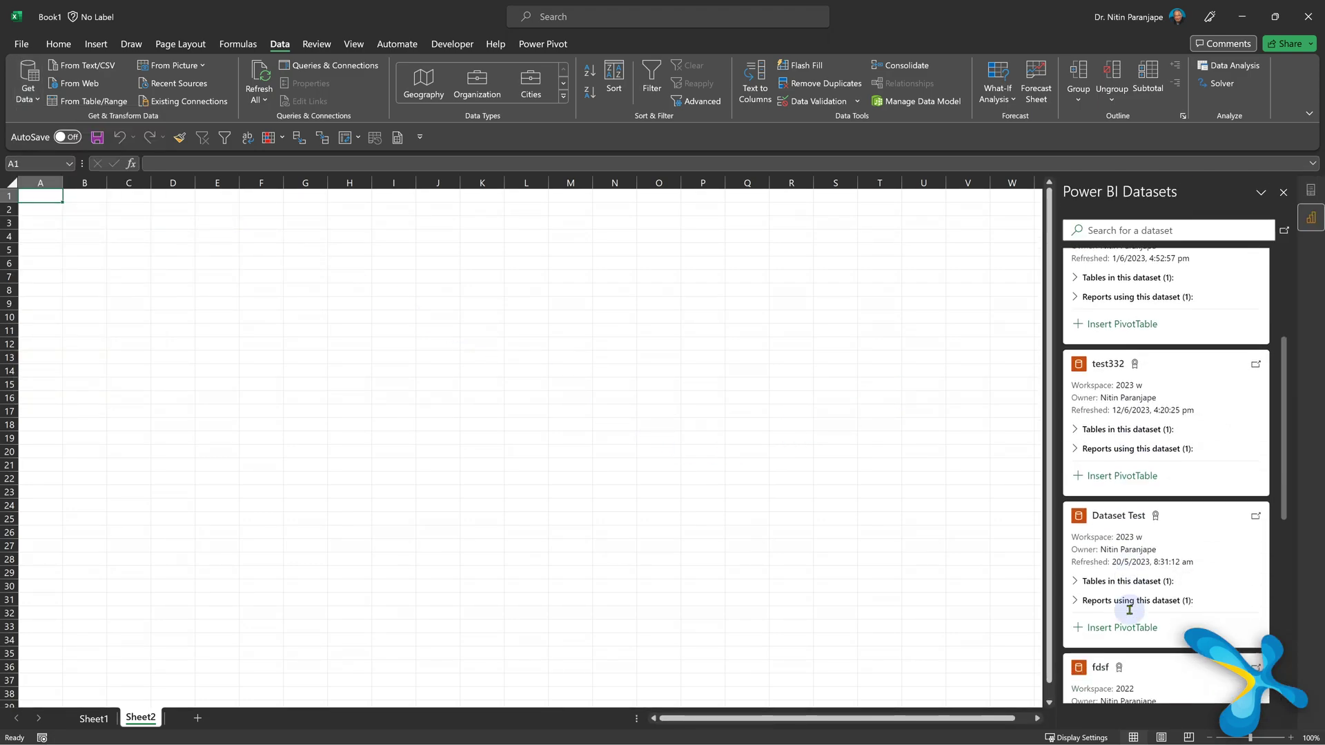
{"action": "left_click", "coordinate": [1117, 474]}
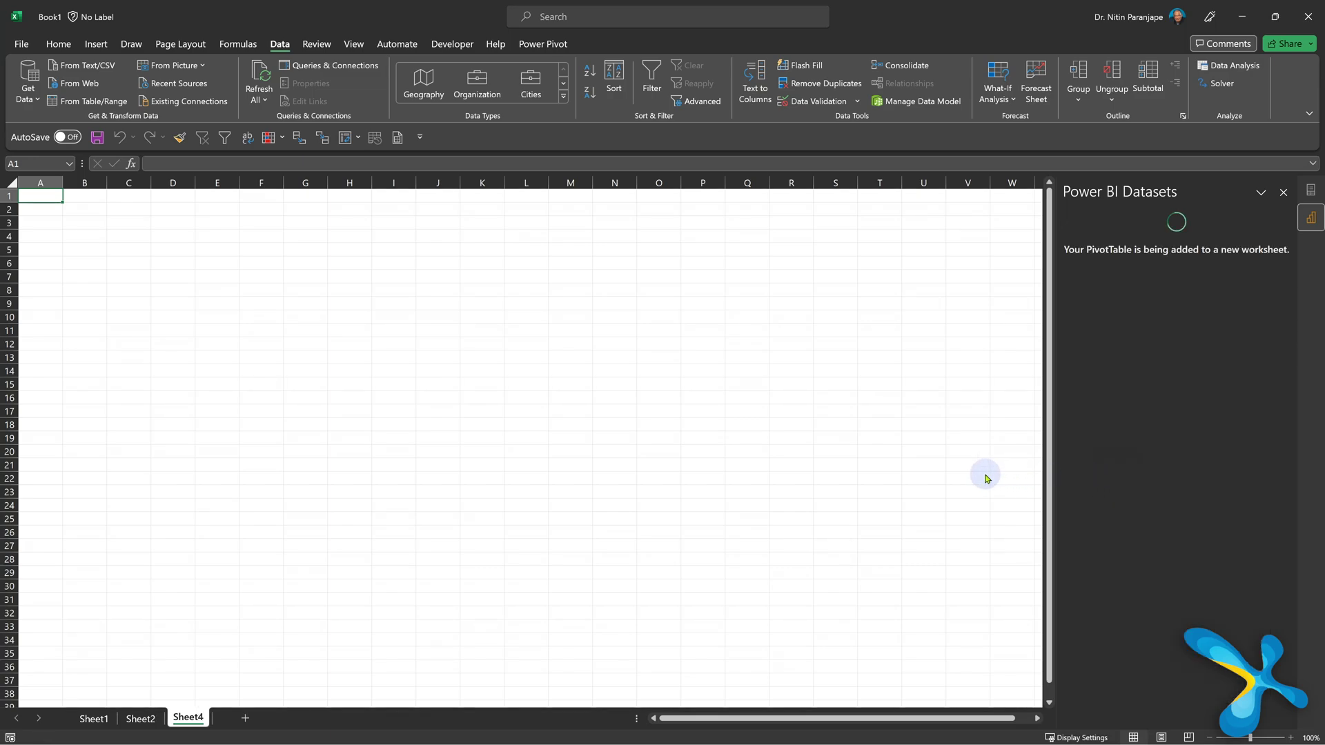
{"action": "scroll", "coordinate": [1148, 364], "scroll_direction": "down", "scroll_amount": 3}
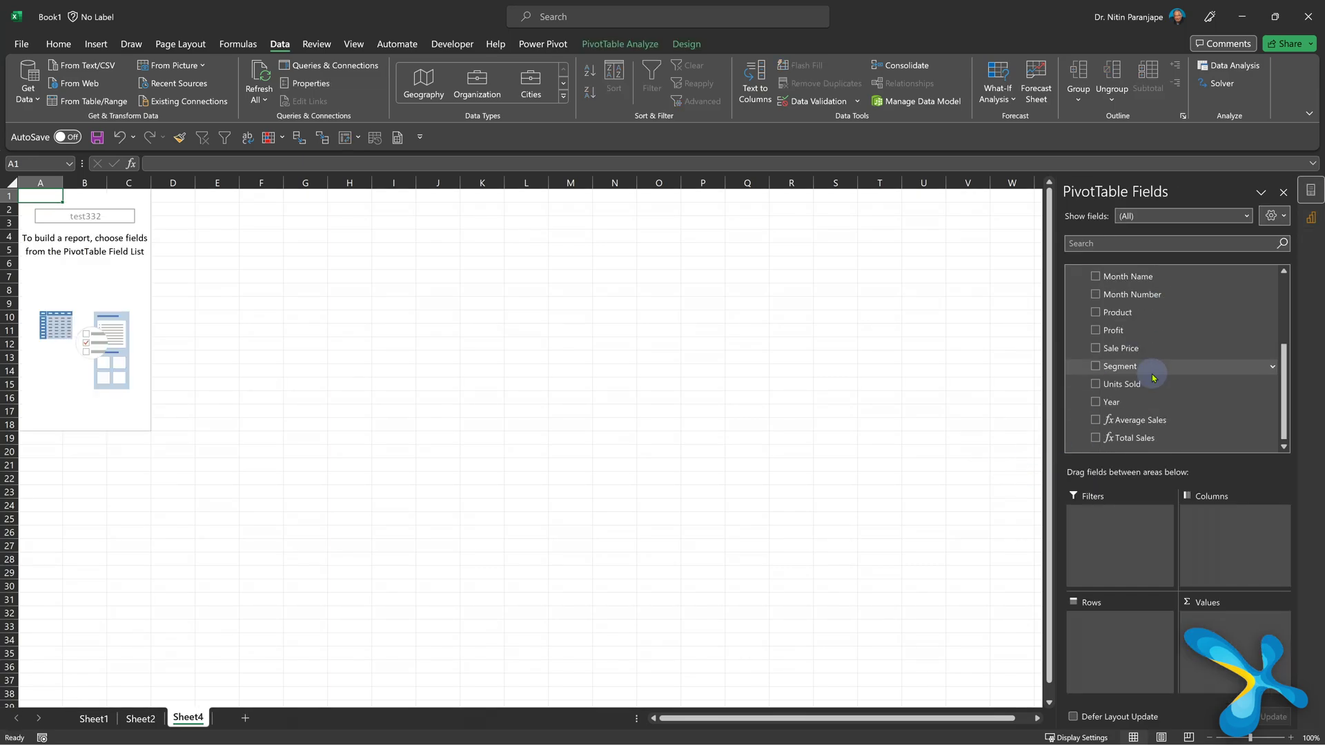
{"action": "left_click", "coordinate": [1135, 438]}
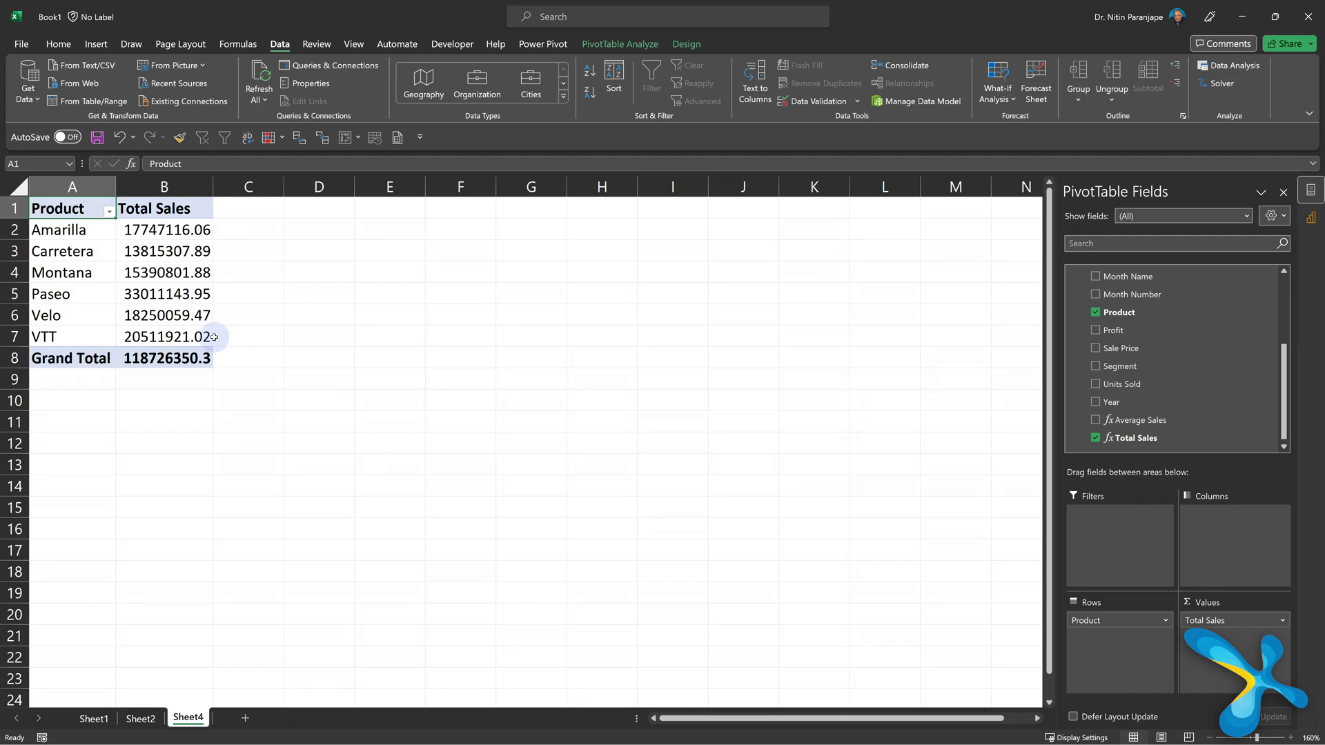
- Bring up the Number Format options for the pivot's Total Sales cells
{"action": "right_click", "coordinate": [162, 310]}
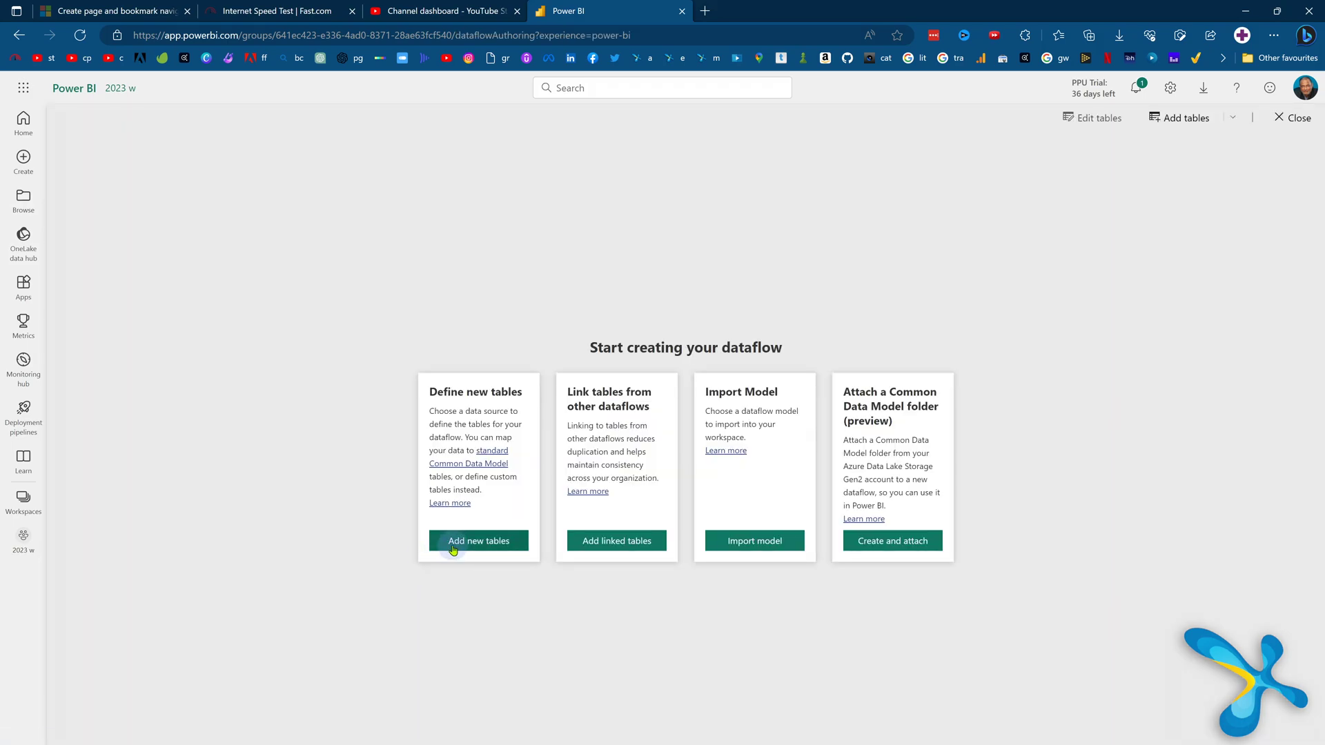
- Add new tables to the 2023 w workspace dataflow using the Text/CSV connector
{"action": "left_click", "coordinate": [454, 545]}
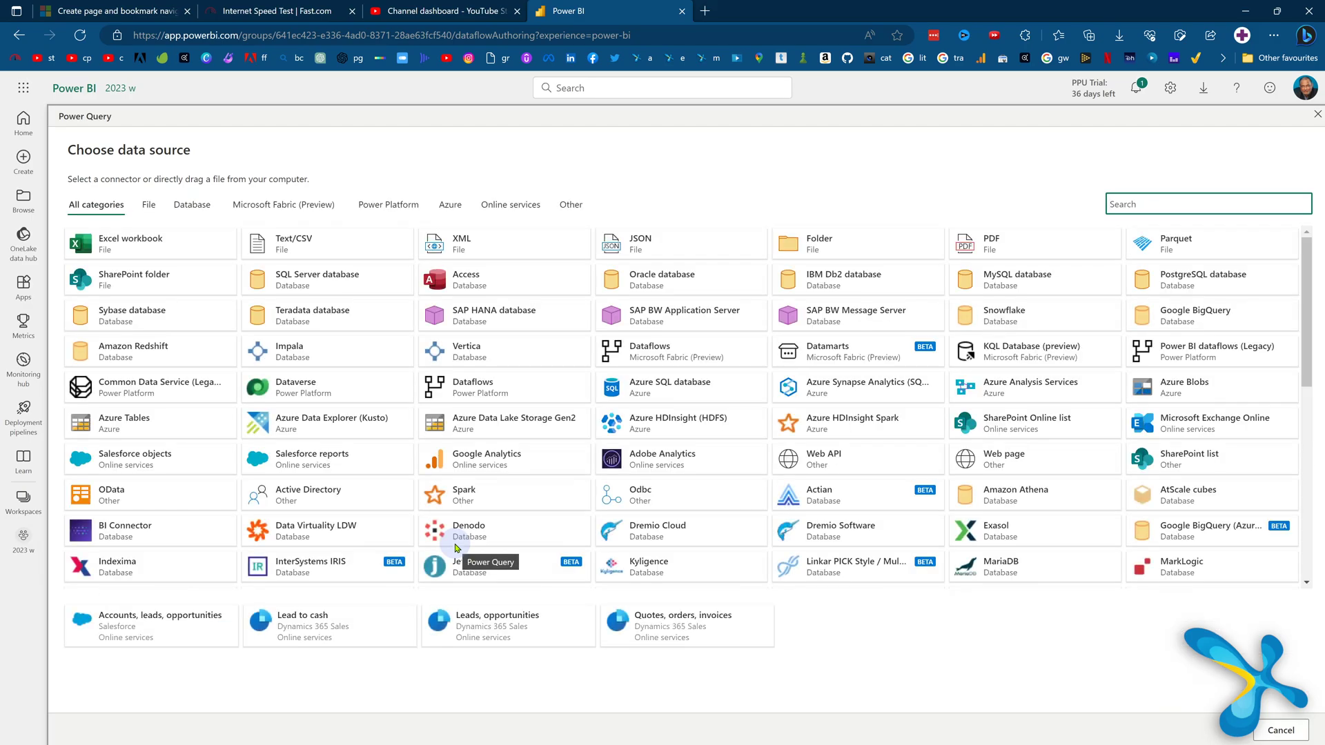
{"action": "mouse_move", "coordinate": [1306, 378]}
{"action": "left_mouse_down"}
{"action": "mouse_move", "coordinate": [1316, 568]}
{"action": "mouse_move", "coordinate": [1307, 377]}
{"action": "left_mouse_up"}
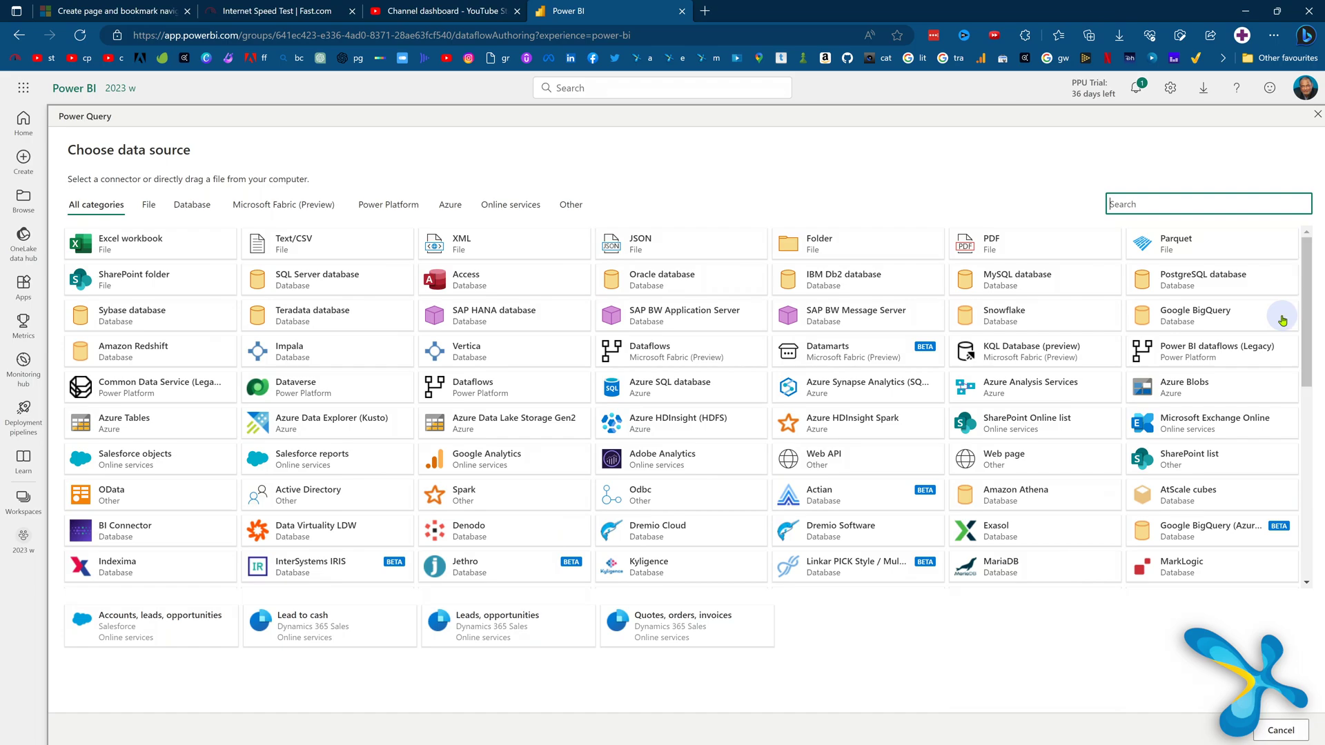
{"action": "left_click", "coordinate": [390, 257]}
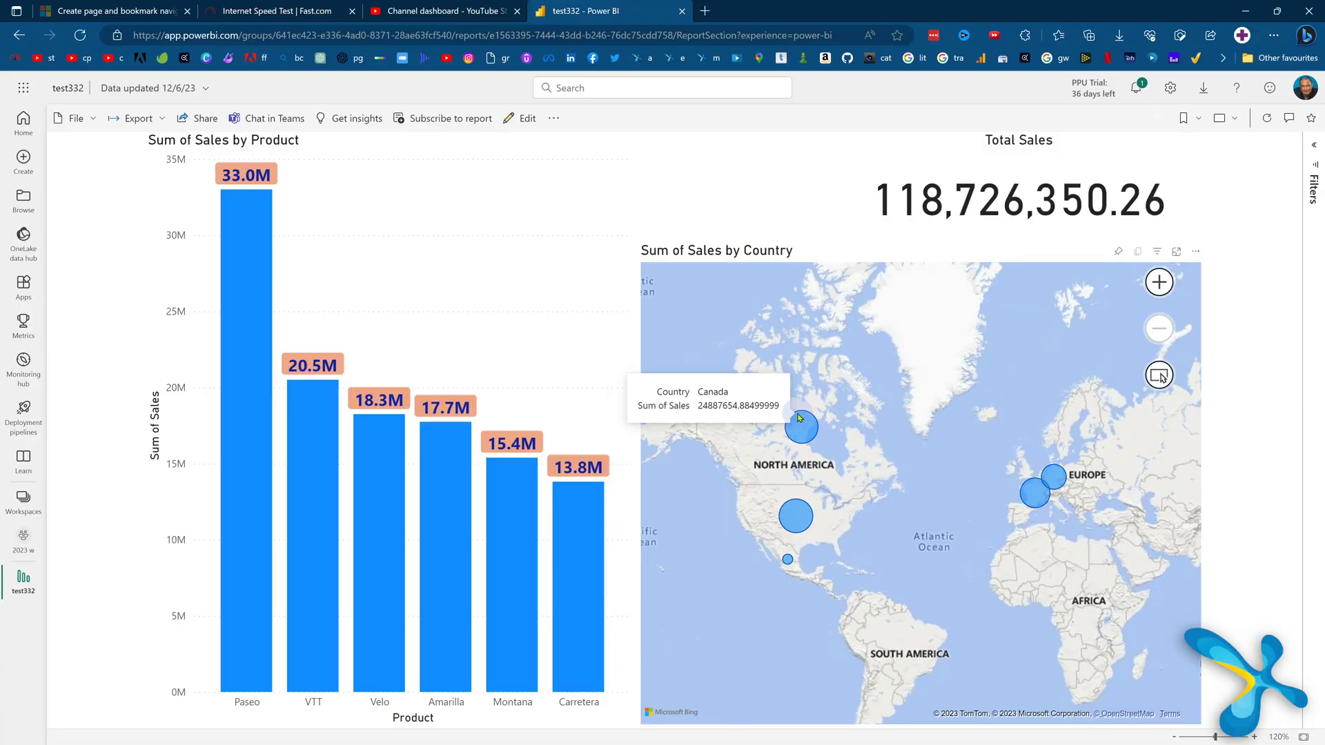
- Create a public Publish to web link for test332, copy it, and open a private window
{"action": "left_click", "coordinate": [72, 119]}
{"action": "left_click", "coordinate": [103, 246]}
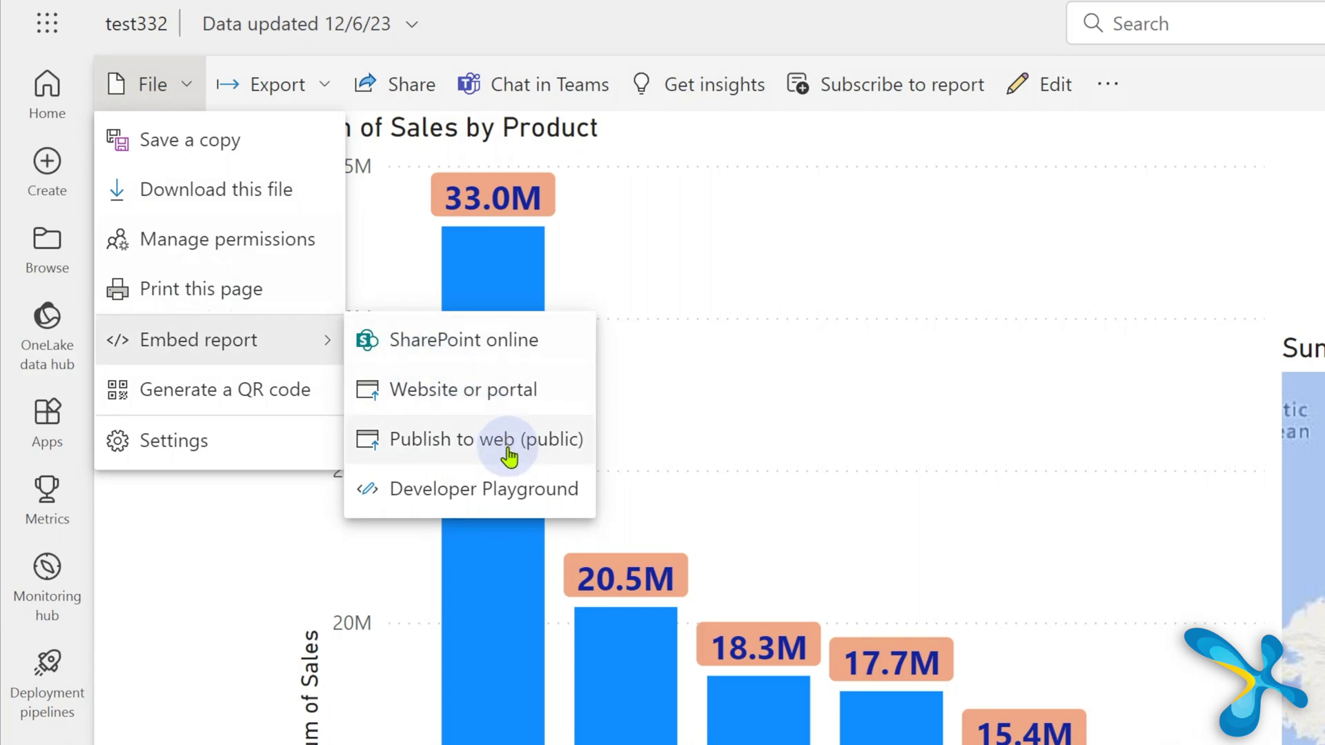
{"action": "left_click", "coordinate": [542, 442]}
{"action": "left_click", "coordinate": [763, 562]}
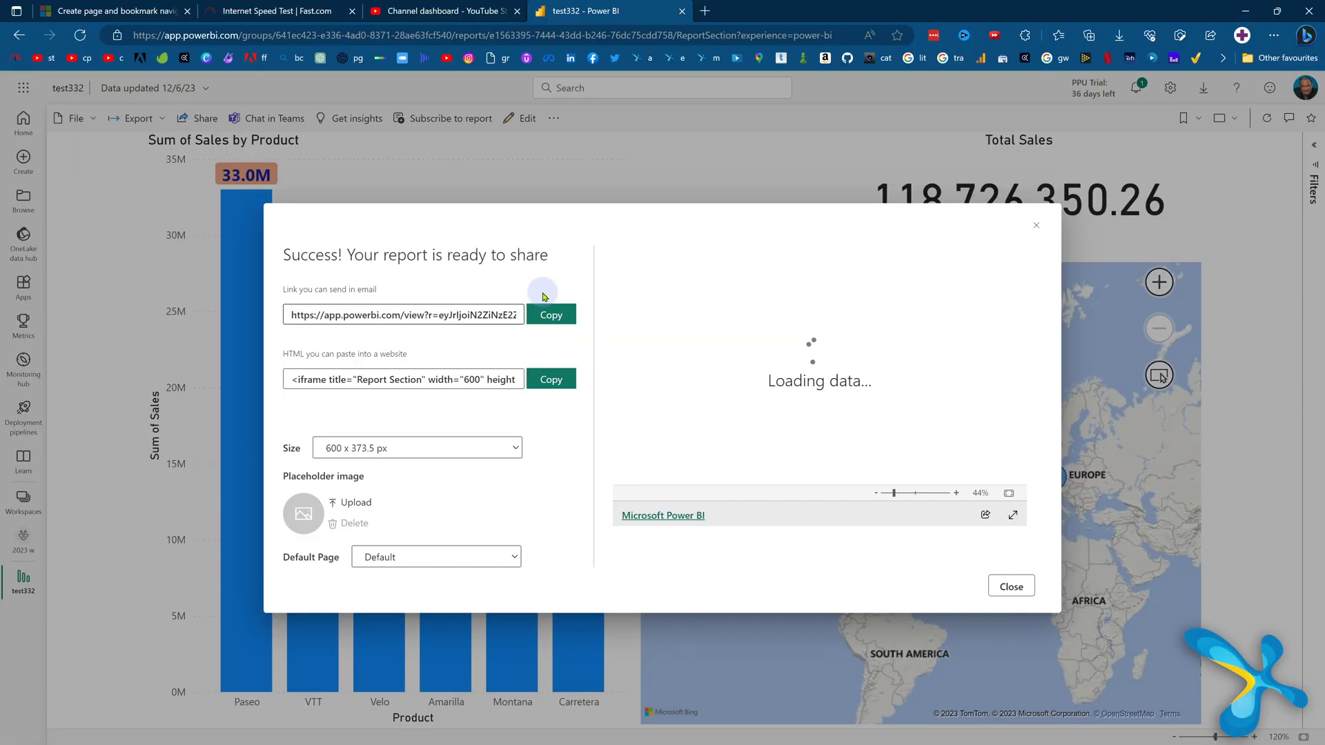
{"action": "left_click", "coordinate": [551, 316]}
{"action": "key", "text": "ctrl+shift+n"}
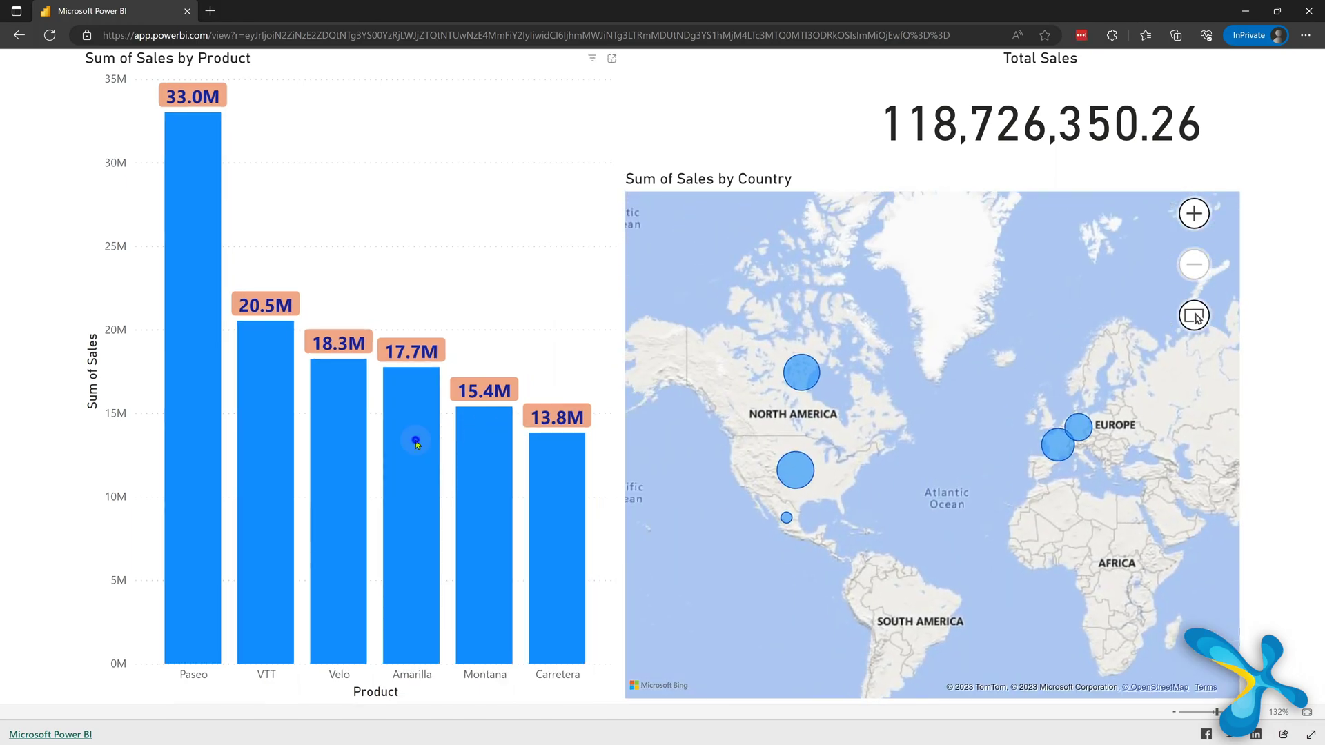
- Highlight Amarilla, then filter by Canada and finally France, giving Total Sales 24,354,172.28
{"action": "left_click", "coordinate": [416, 443]}
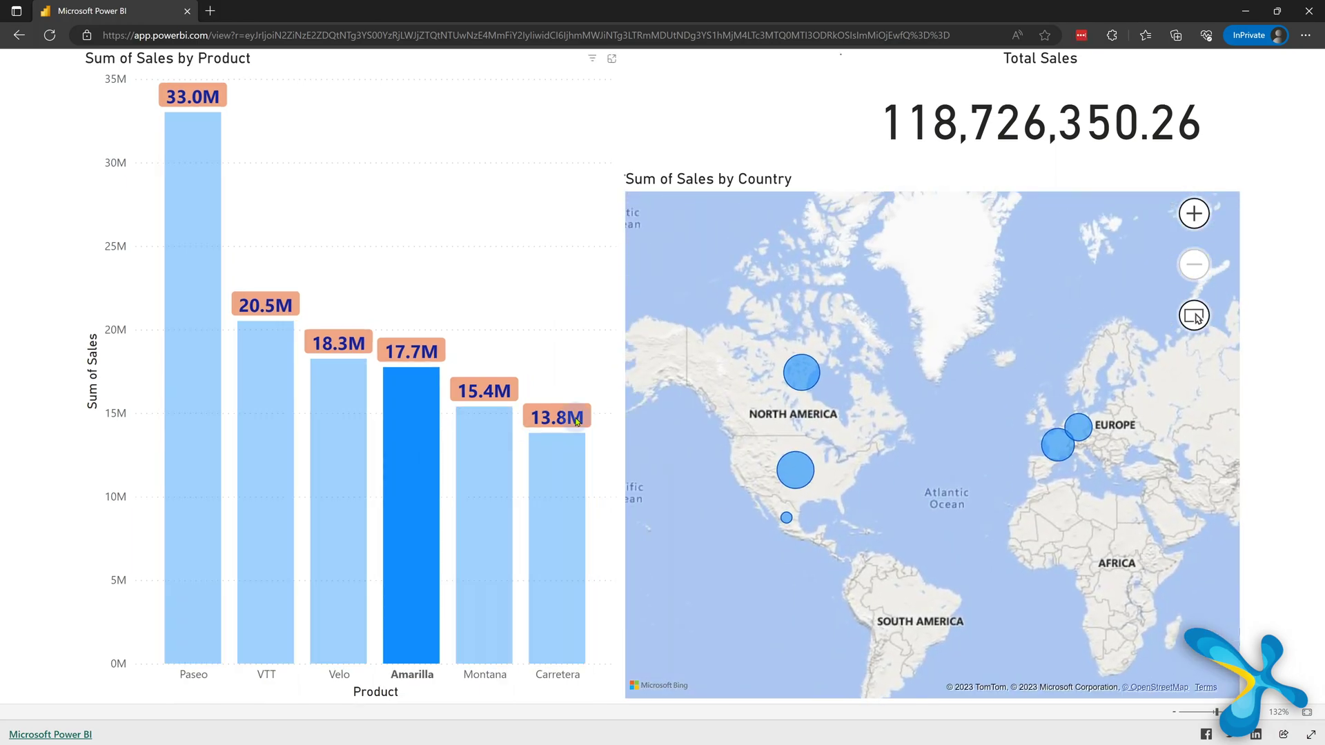
{"action": "left_click", "coordinate": [797, 374]}
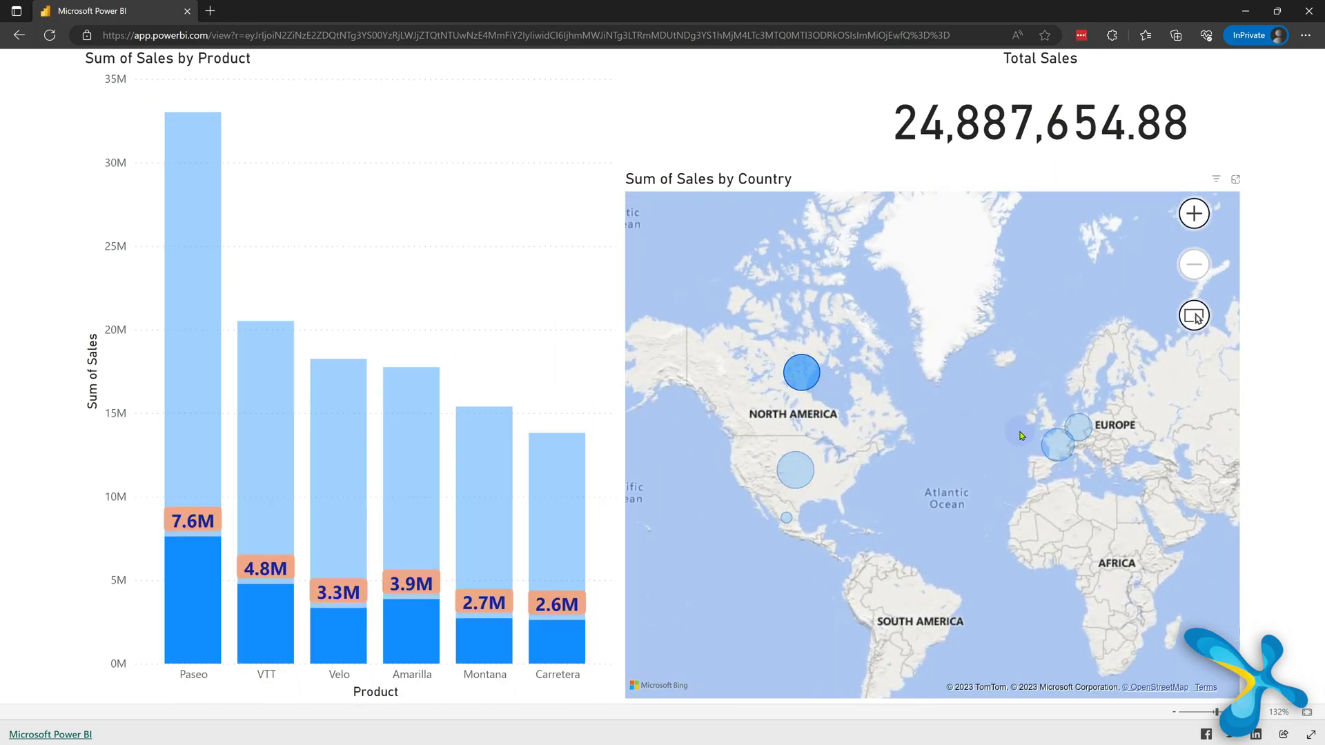
{"action": "left_click", "coordinate": [1057, 444]}
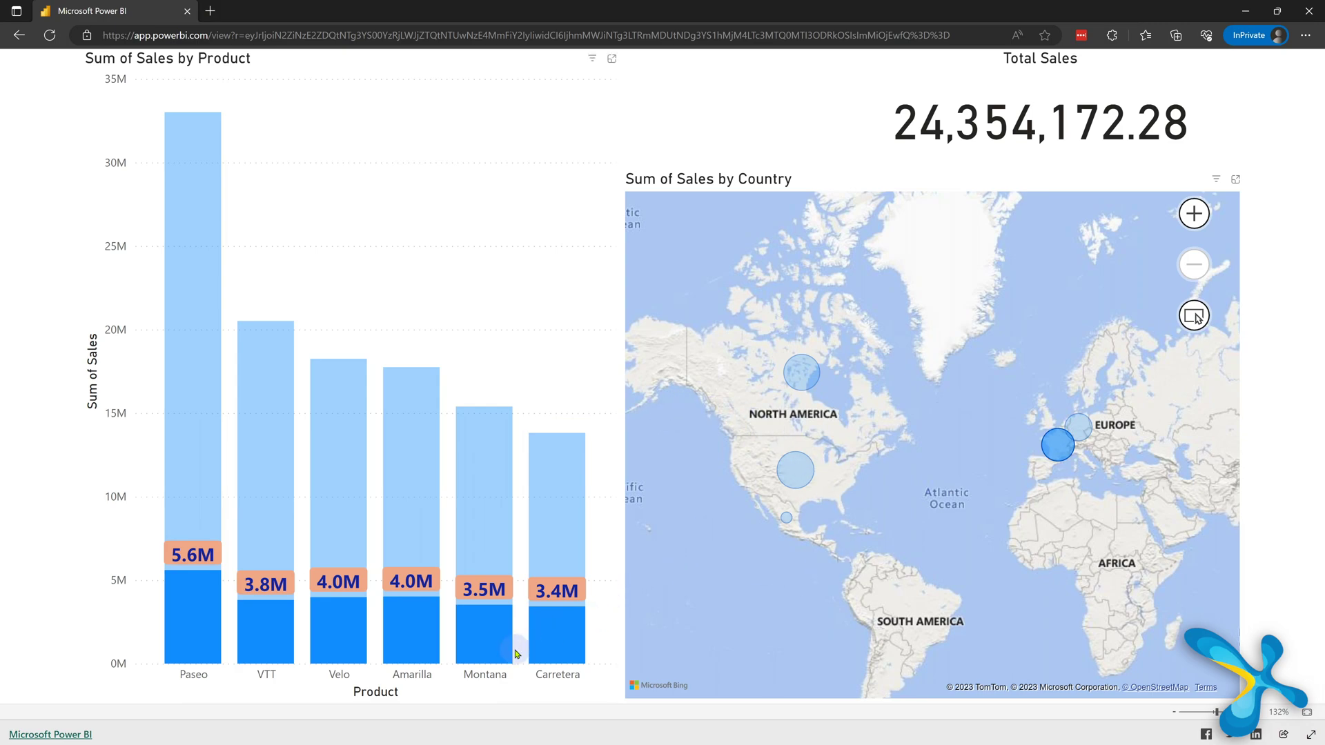